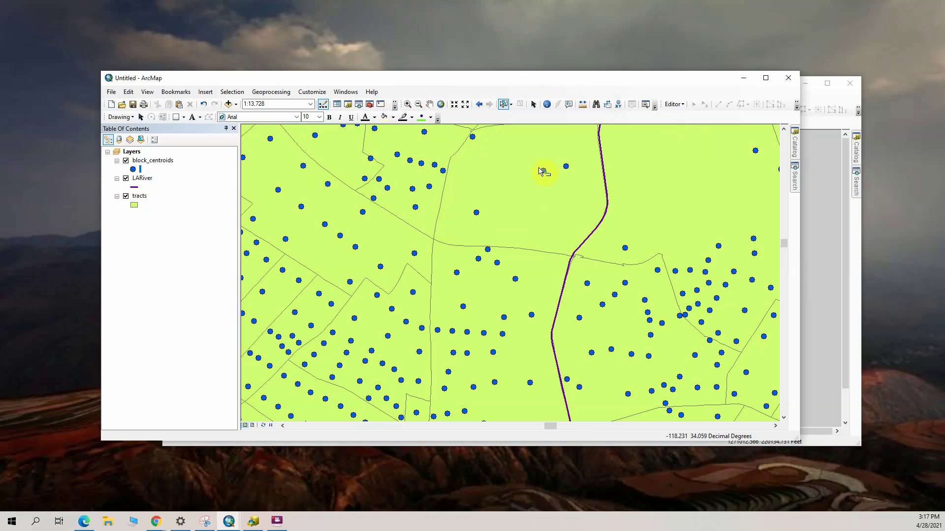
# - Box-select features from all layers across the tracts beside the river, and list the layers by selection
pyautogui.click(561, 161)
pyautogui.click(473, 211)
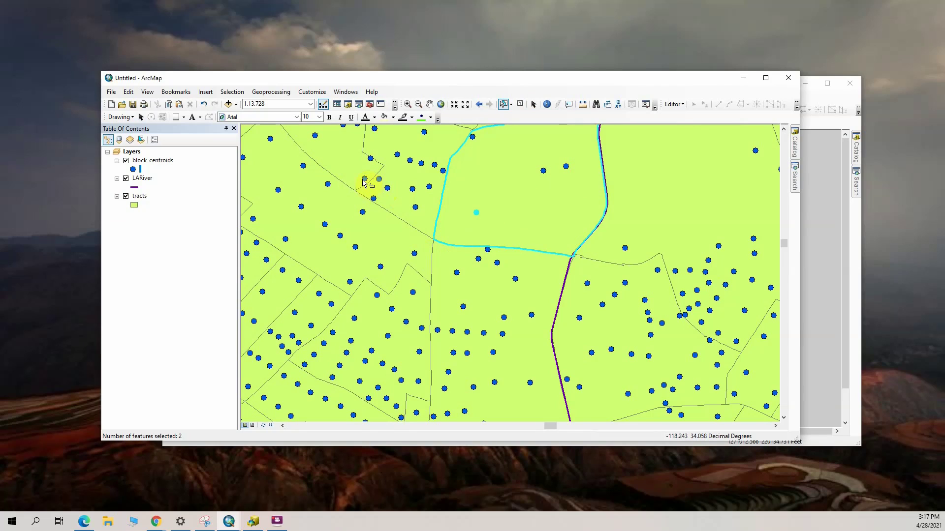
pyautogui.moveTo(338, 143); pyautogui.dragTo(514, 253)
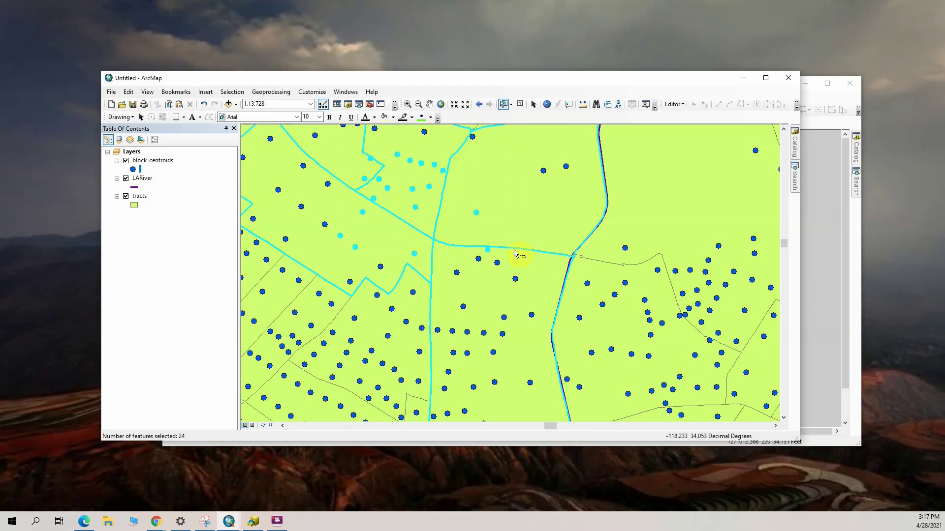
pyautogui.click(141, 140)
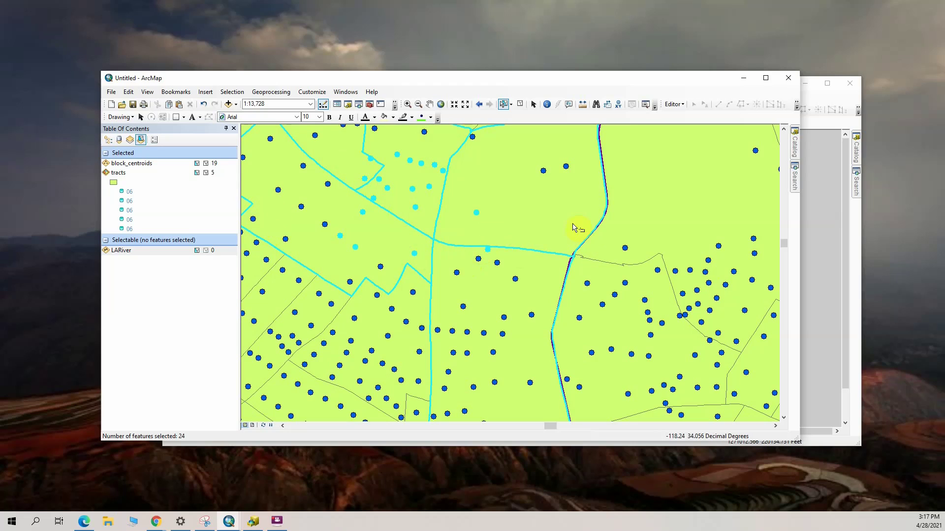
pyautogui.moveTo(357, 152); pyautogui.dragTo(681, 354)
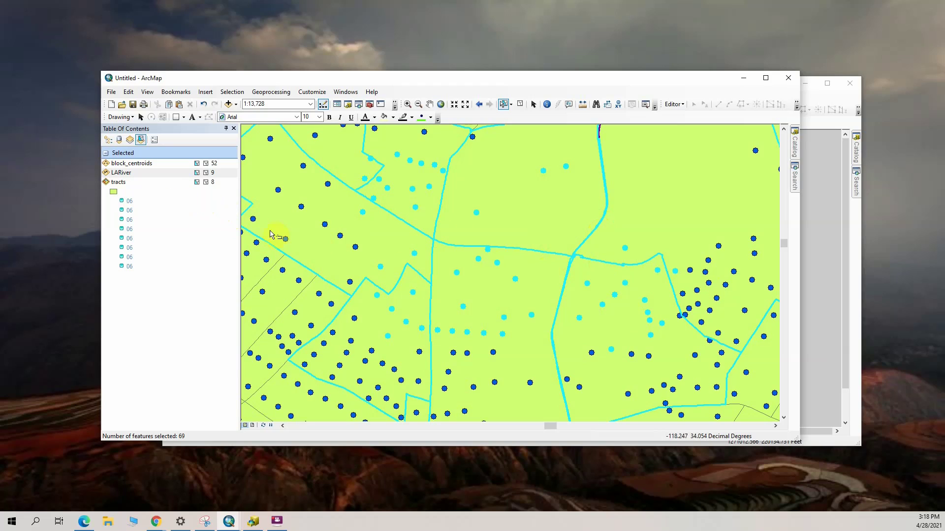
# - Clear the selection, make tracts and LARiver not selectable, and box-select the block centroids mainly west of the river
pyautogui.click(523, 104)
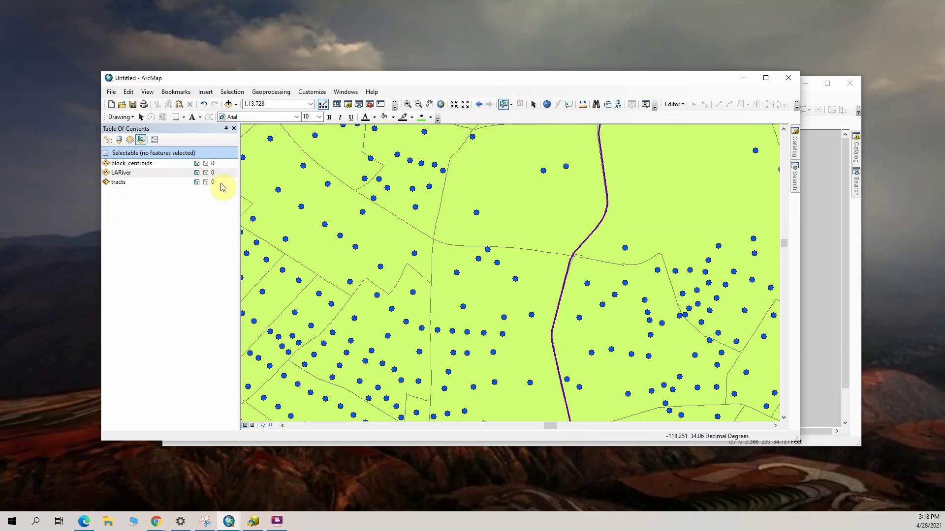
pyautogui.click(197, 182)
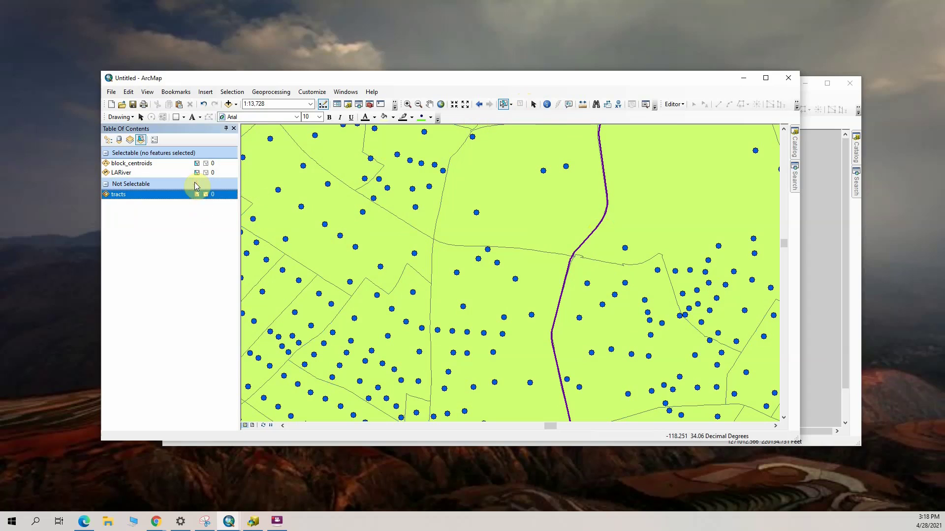
pyautogui.click(196, 173)
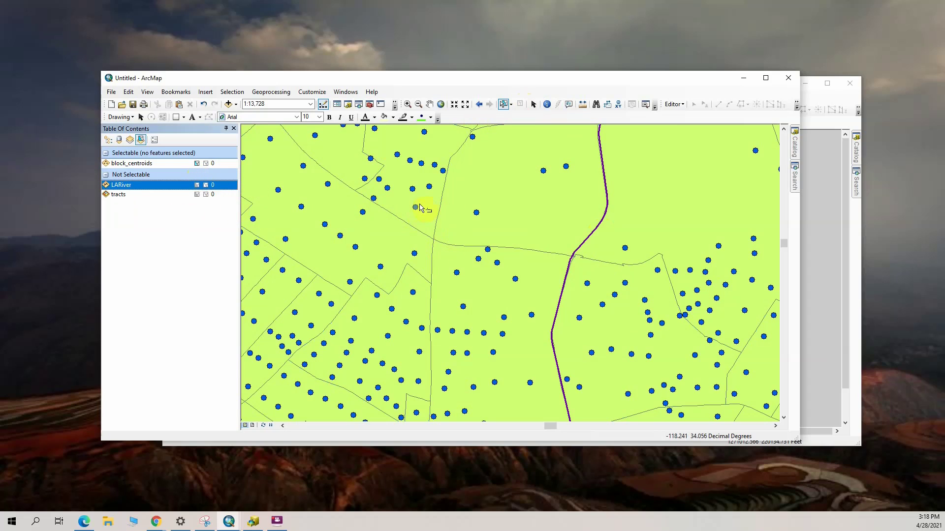
pyautogui.moveTo(336, 146); pyautogui.dragTo(564, 316)
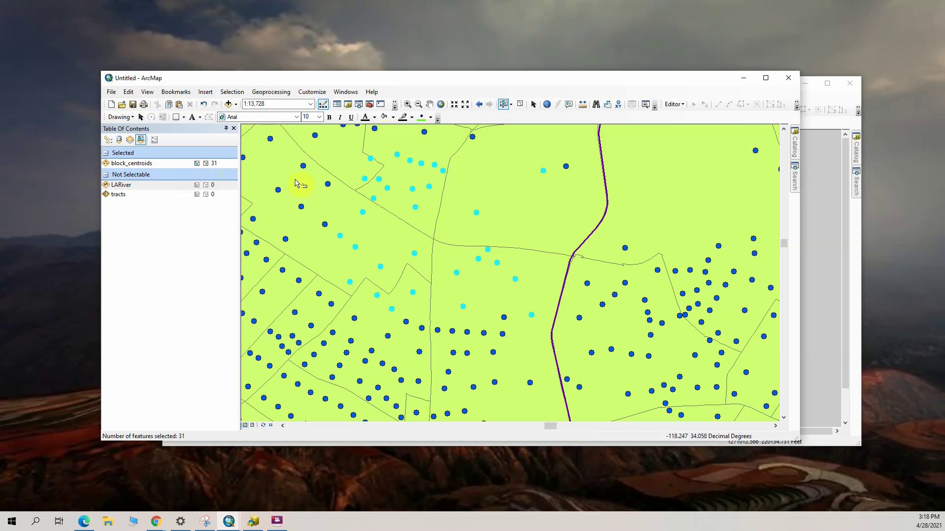
# - Make LARiver and tracts selectable again, set block_centroids as not selectable, and clear the selection
pyautogui.scroll(3, 485, 261)
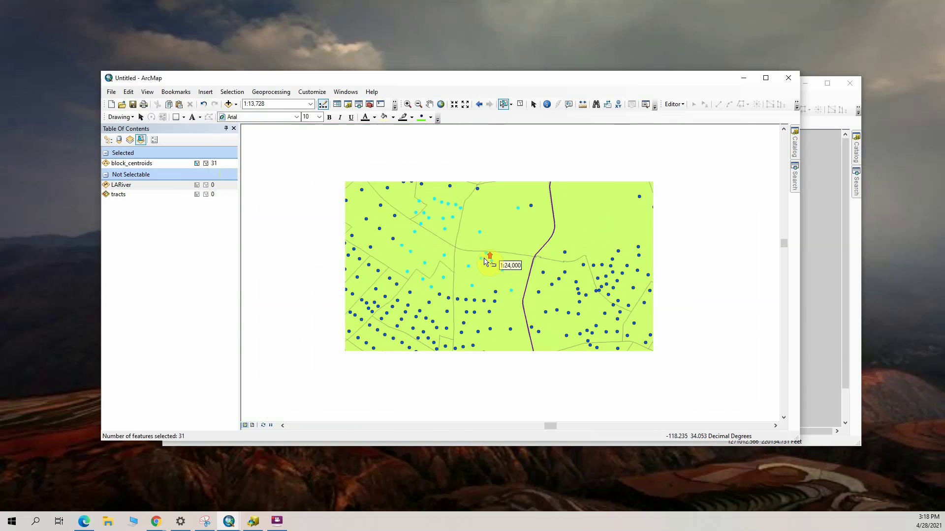
pyautogui.click(197, 185)
pyautogui.click(197, 205)
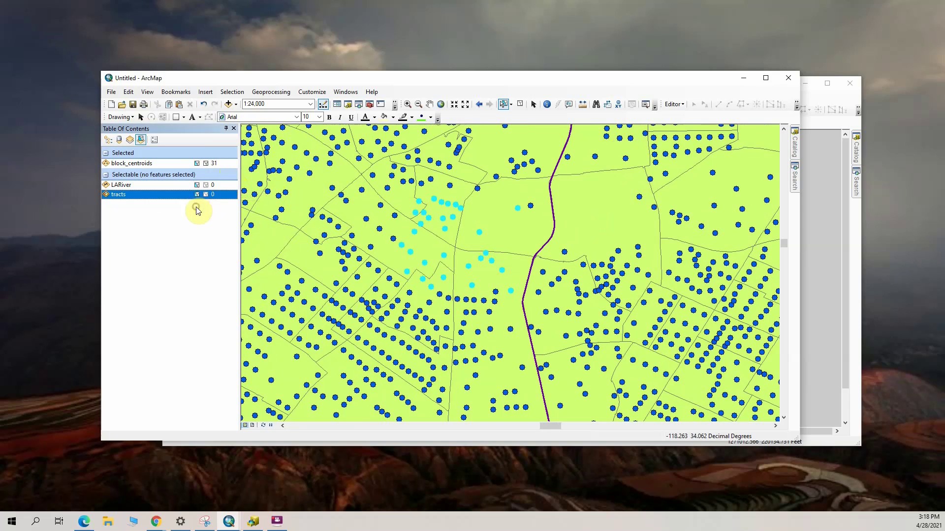
pyautogui.click(197, 164)
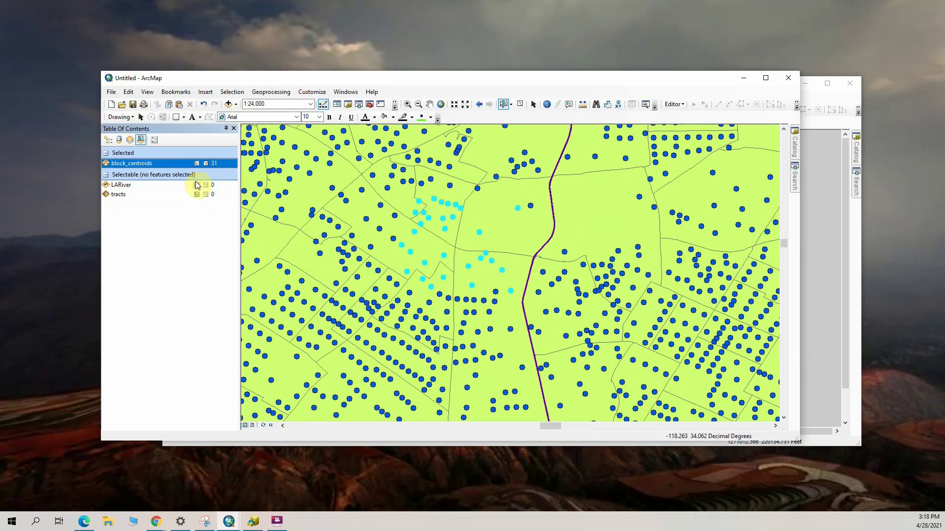
pyautogui.click(519, 105)
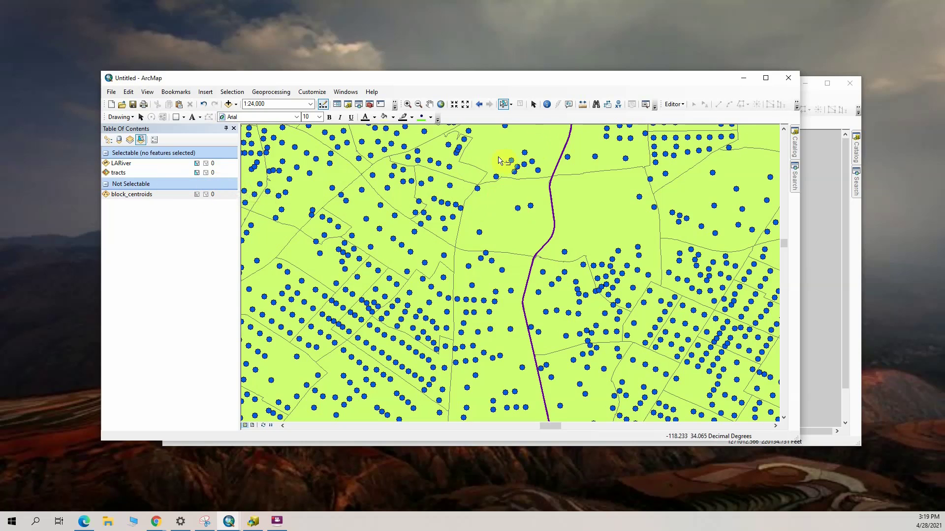
# - Make block_centroids the only selectable layer and box-select the centroids around the large tract beside the river
pyautogui.click(197, 194)
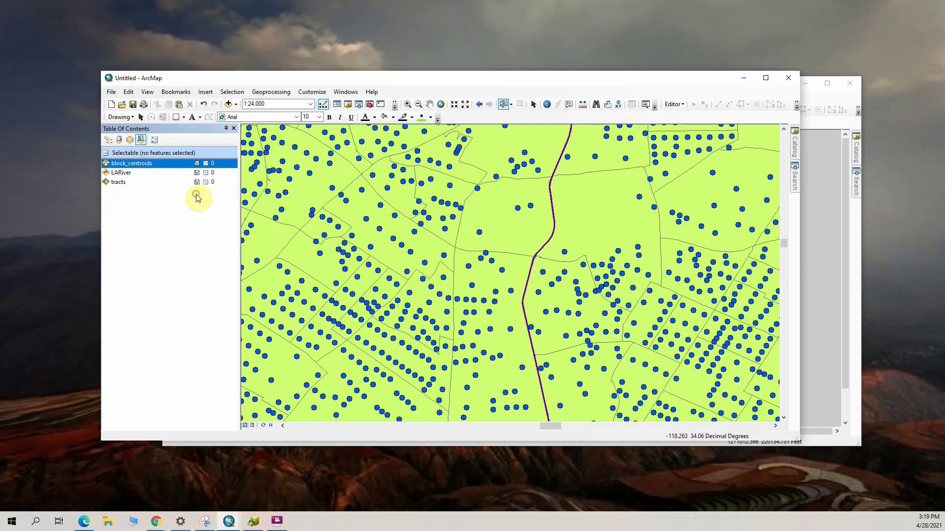
pyautogui.click(197, 182)
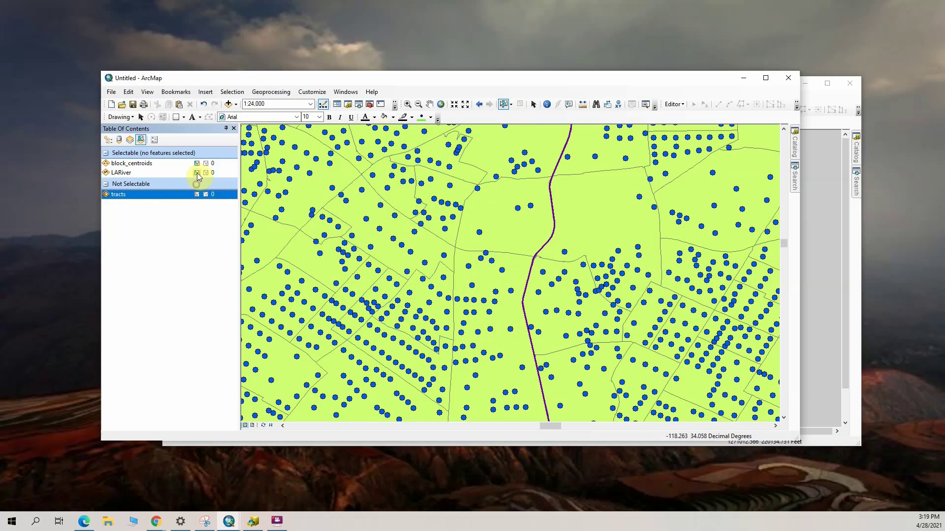
pyautogui.click(197, 173)
pyautogui.moveTo(425, 158); pyautogui.dragTo(582, 261)
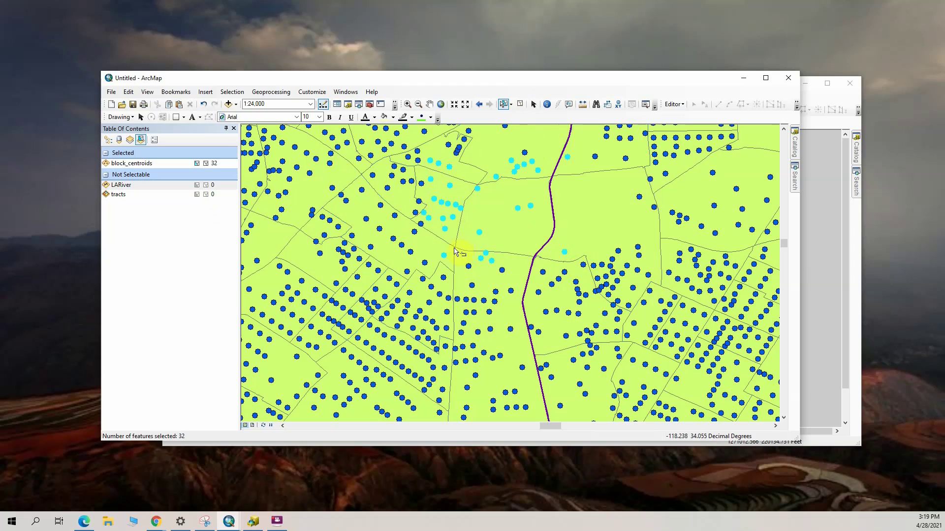
# - Open the block_centroids attribute table and move it clear of the selected points on the map
pyautogui.rightClick(146, 163)
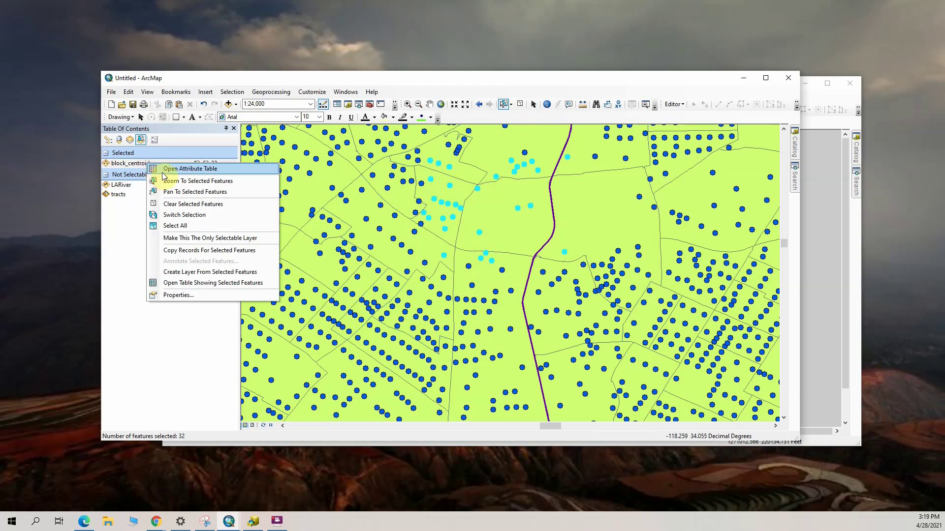
pyautogui.click(190, 169)
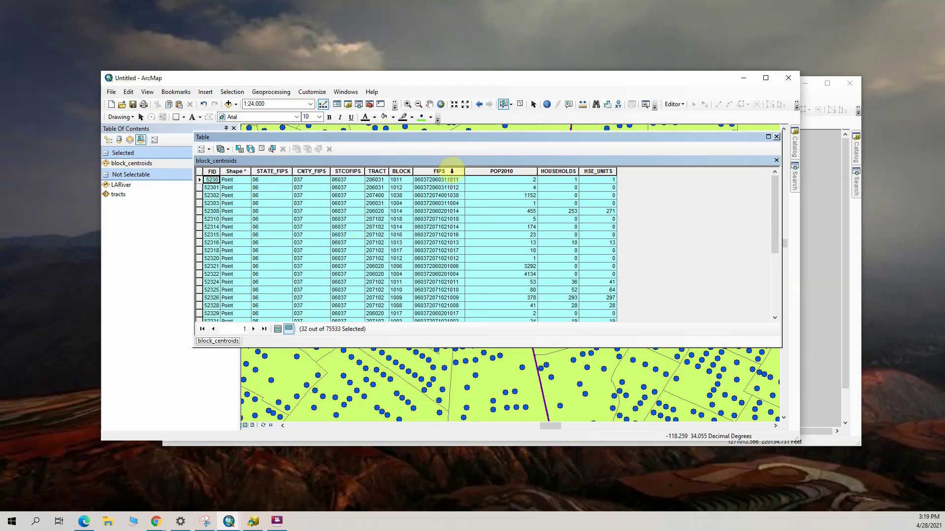
pyautogui.moveTo(449, 137); pyautogui.dragTo(532, 46)
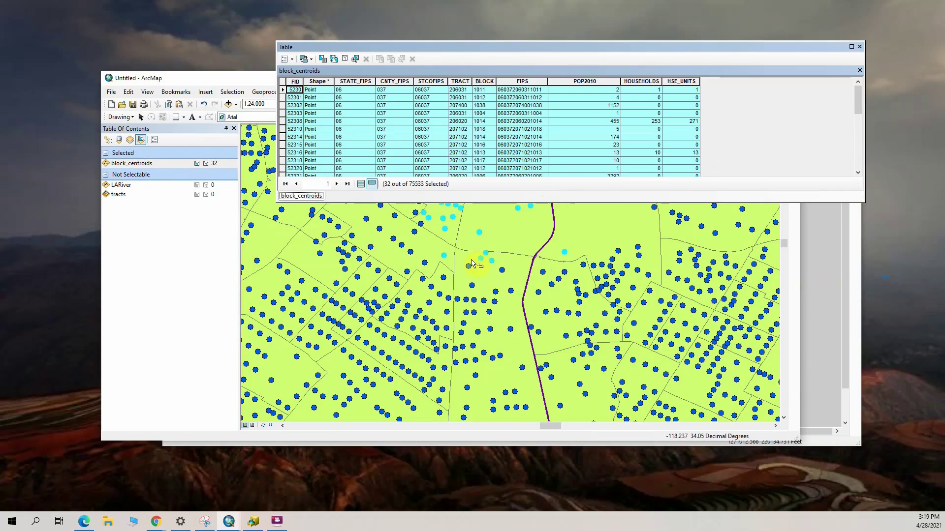
pyautogui.moveTo(325, 47); pyautogui.dragTo(524, 67)
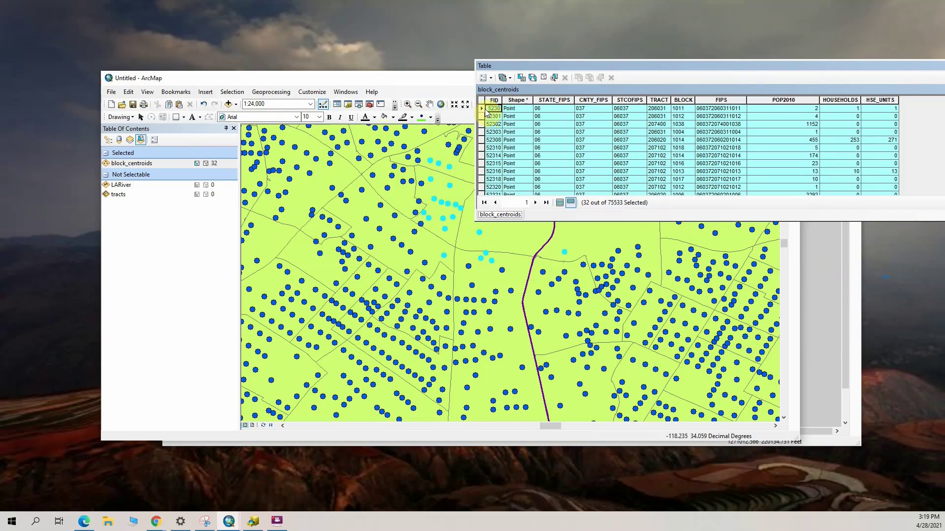
# - Highlight the first selected record in the table, and hide the tracts layer after listing layers by drawing order
pyautogui.click(482, 109)
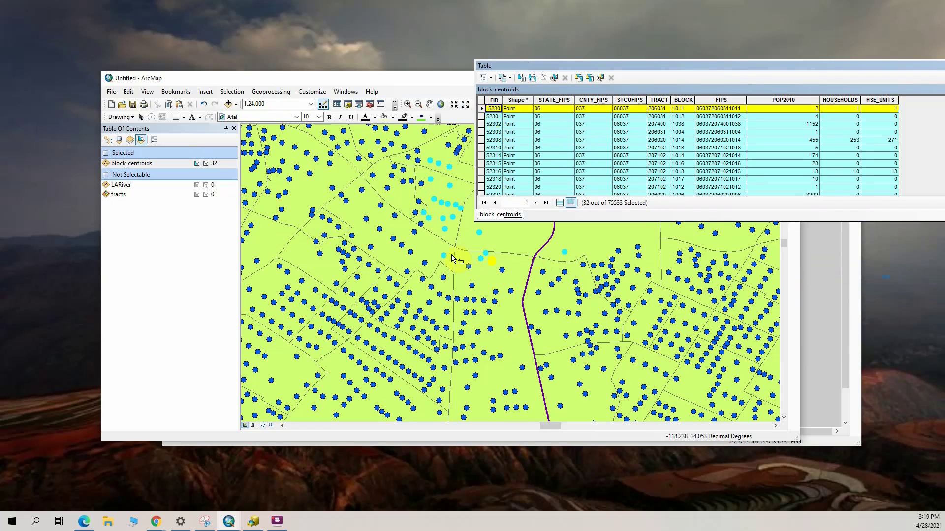
pyautogui.click(108, 140)
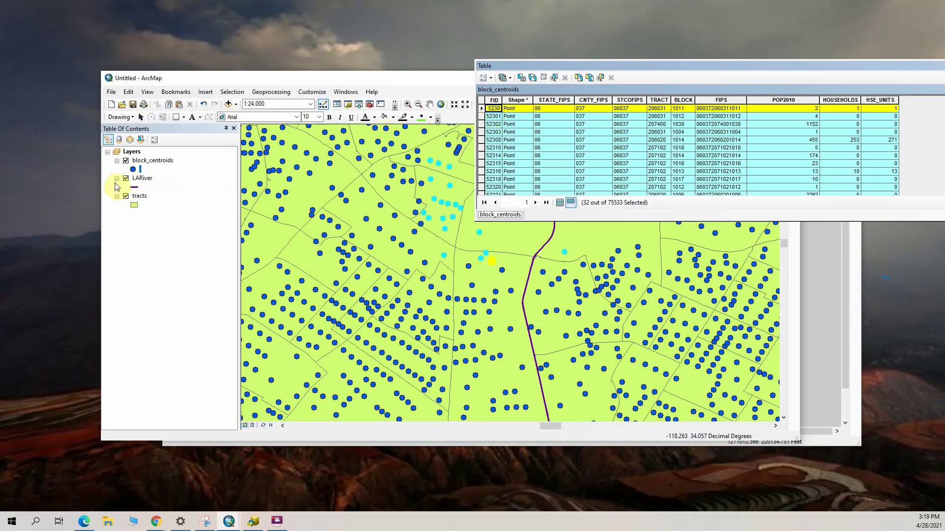
pyautogui.click(126, 196)
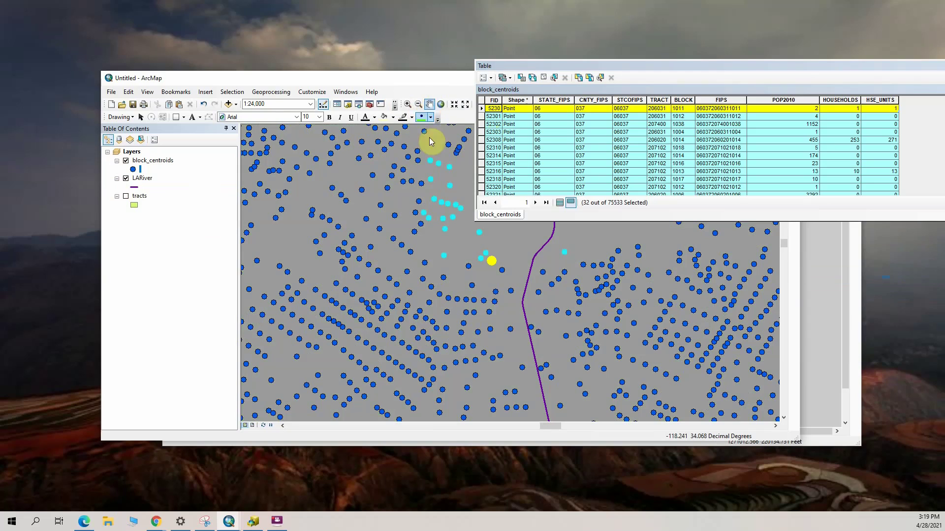
pyautogui.click(430, 104)
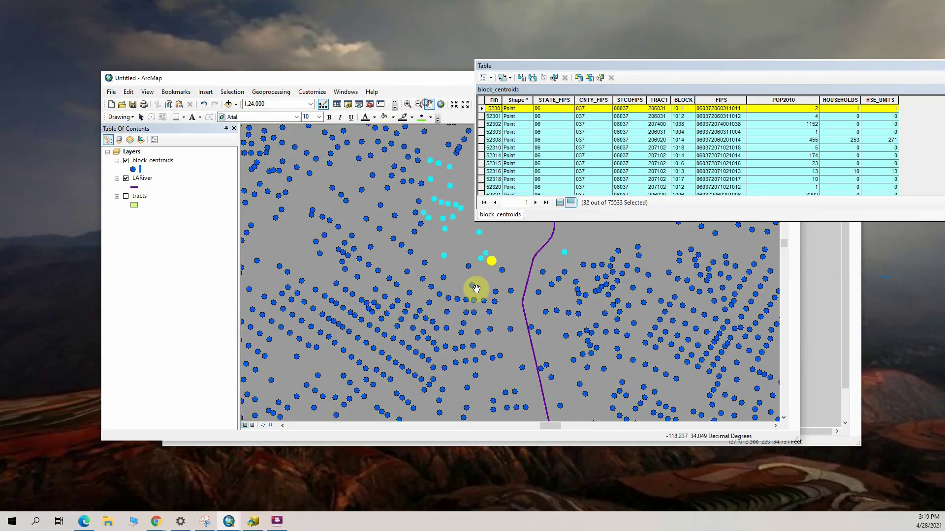
pyautogui.moveTo(476, 289); pyautogui.dragTo(408, 282)
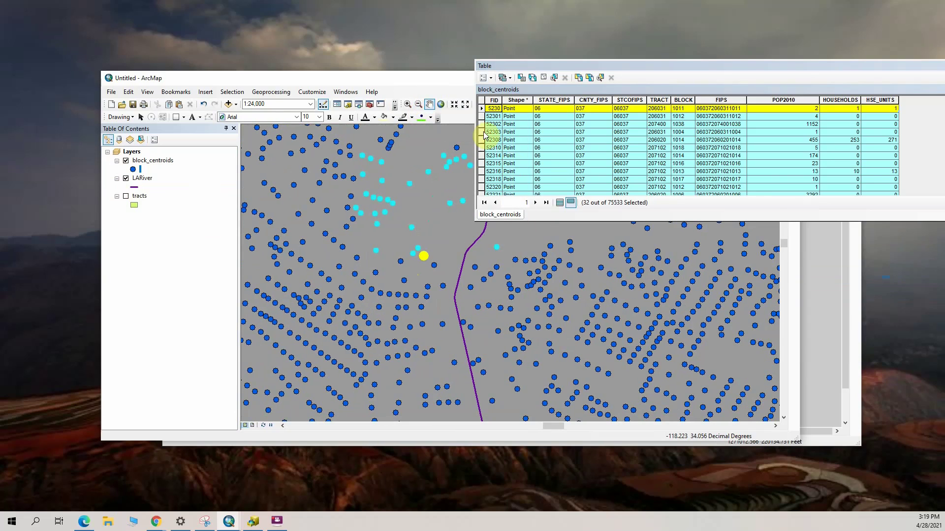
# - Highlight the records with FID 52302 and 52301 in turn to locate their points on the map
pyautogui.click(481, 124)
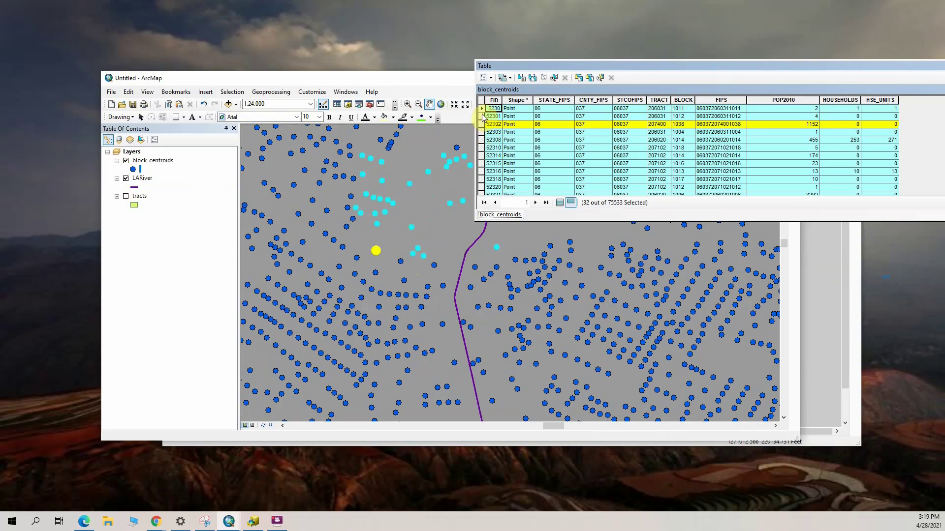
pyautogui.click(483, 111)
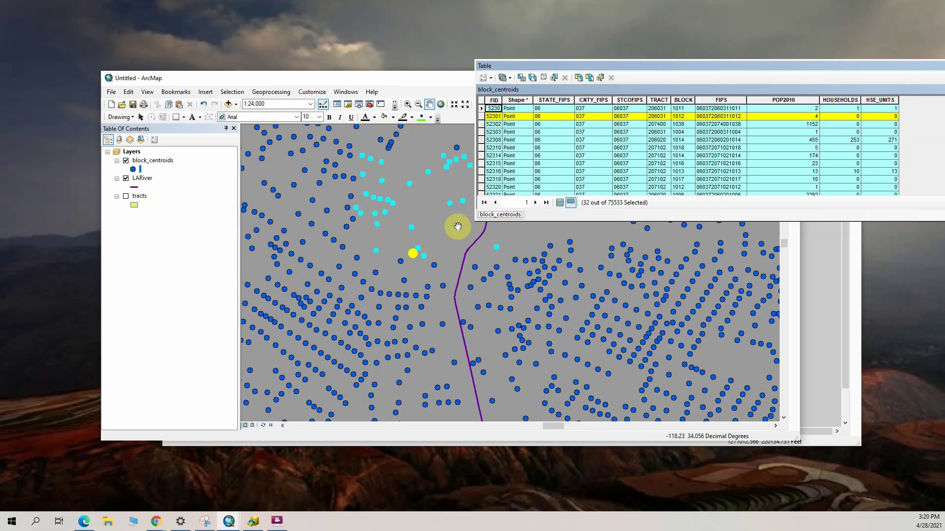
pyautogui.moveTo(468, 245); pyautogui.dragTo(435, 248)
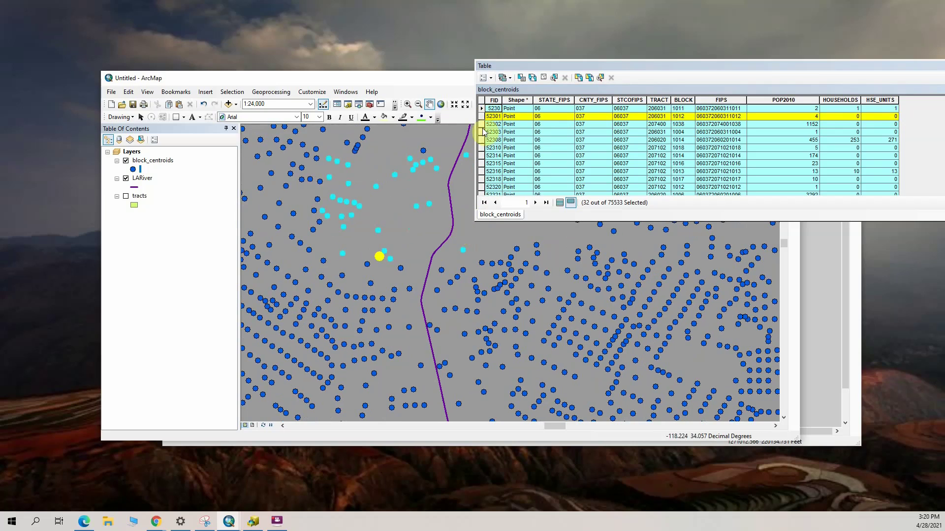
# - Highlight the record with FID 52302 and remove it from the selection
pyautogui.click(482, 125)
pyautogui.click(482, 125)
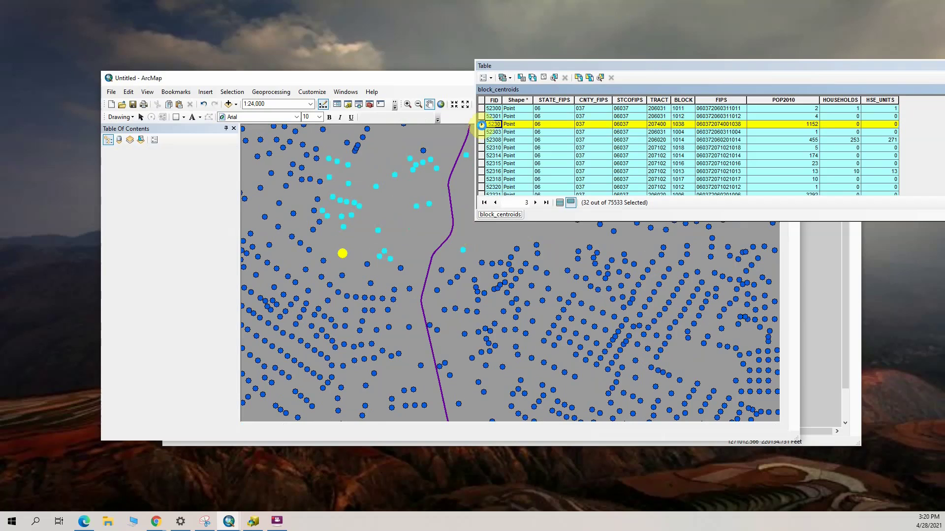
pyautogui.rightClick(482, 125)
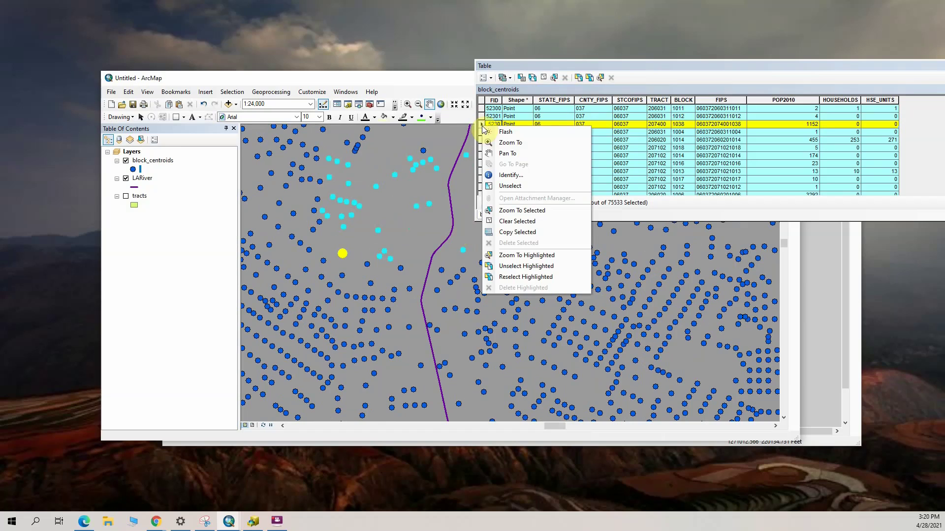
pyautogui.click(511, 268)
# - Highlight the four records from FID 52303 to 52314 and reselect only those
pyautogui.moveTo(482, 126); pyautogui.dragTo(483, 148)
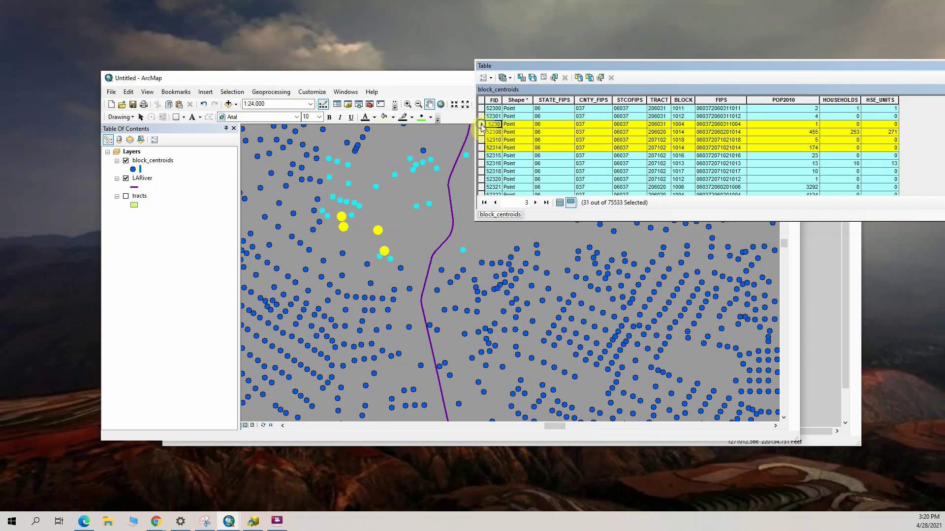
pyautogui.rightClick(483, 127)
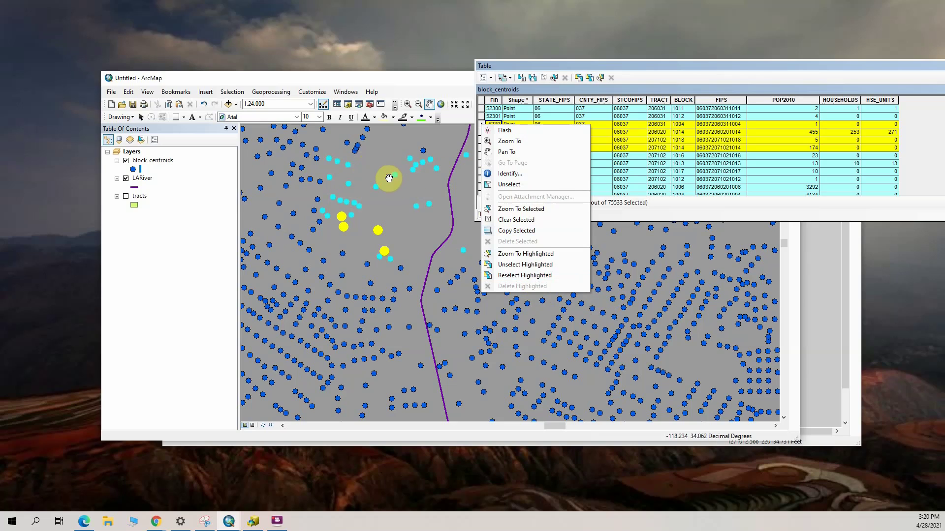
pyautogui.click(533, 276)
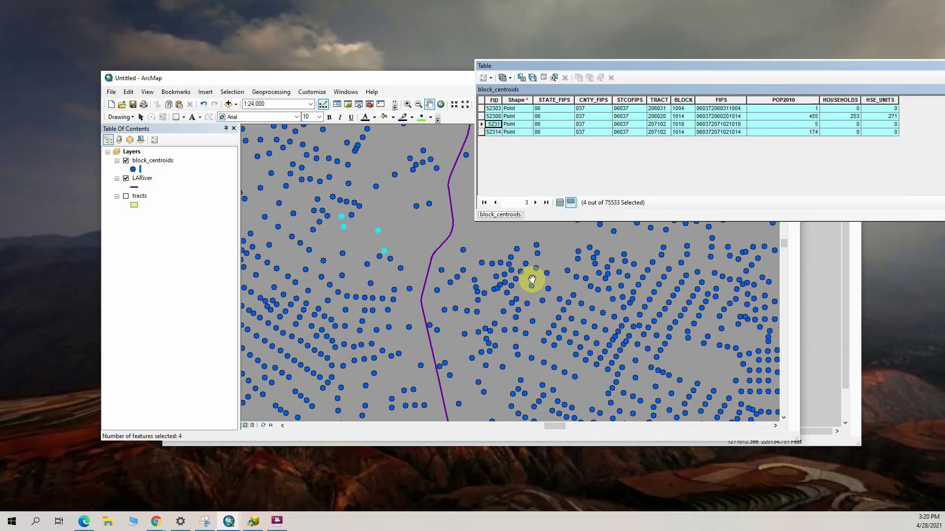
# - Inspect the reselected centroids on the map and move the attribute table back over the map window
pyautogui.scroll(-2, 390, 226)
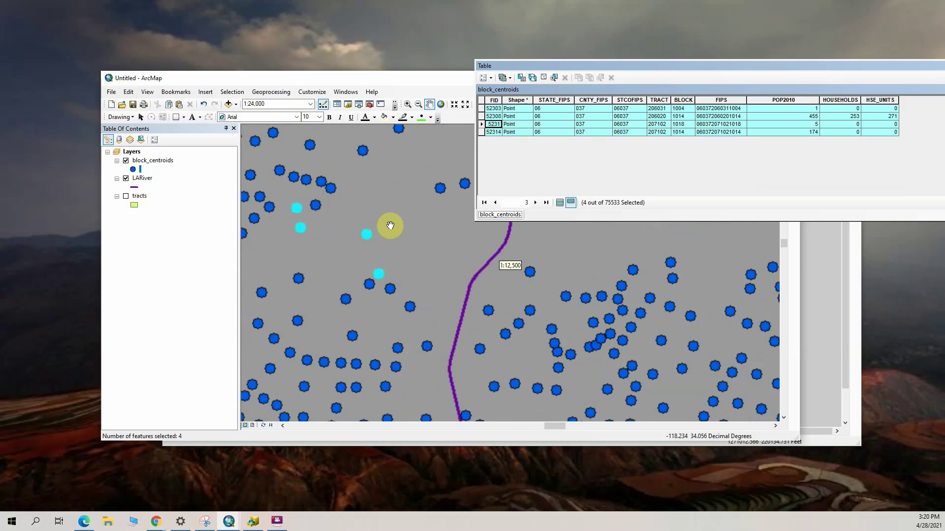
pyautogui.scroll(1, 390, 226)
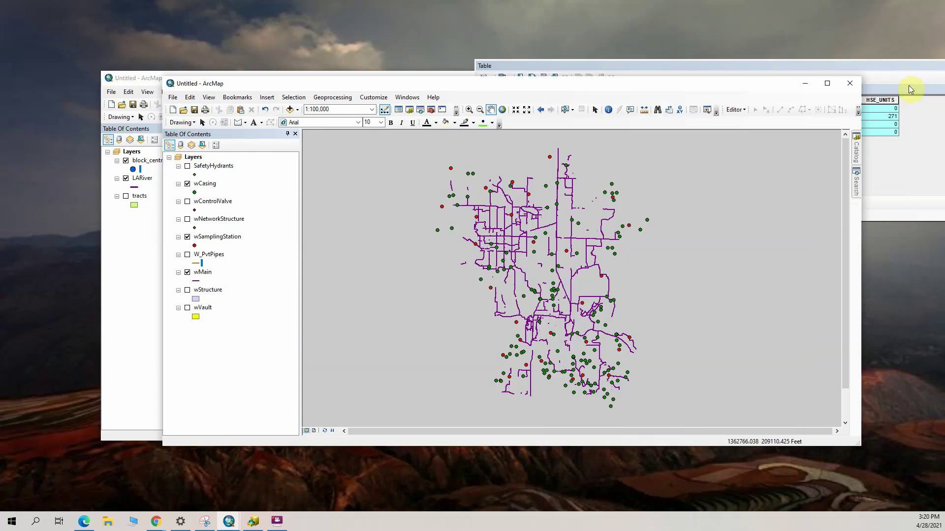
pyautogui.moveTo(903, 65); pyautogui.dragTo(778, 96)
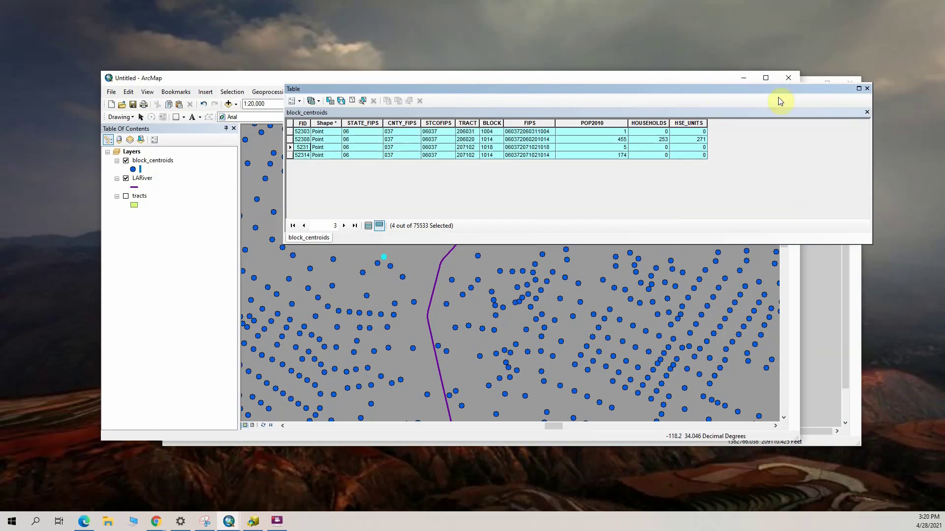
# - Close the block_centroids attribute table and switch to the other ArcMap window with the water network layers
pyautogui.click(867, 88)
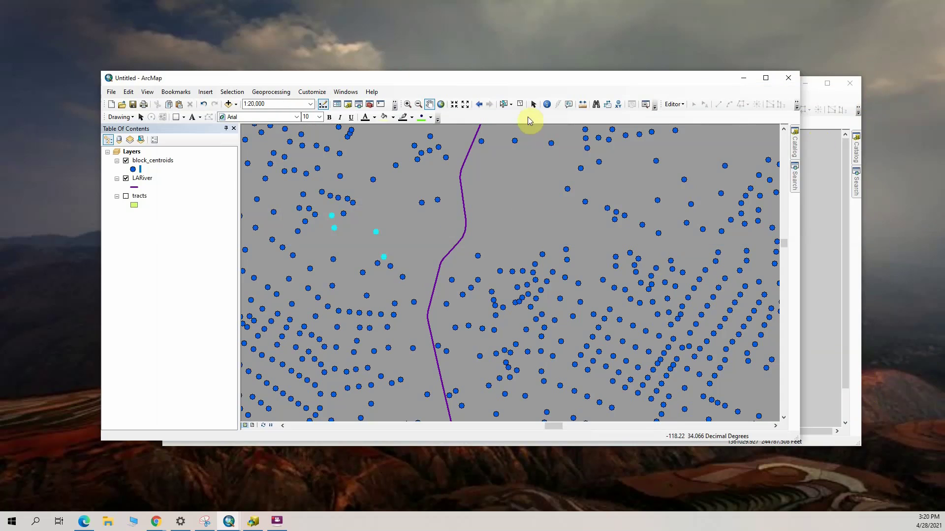
pyautogui.click(817, 99)
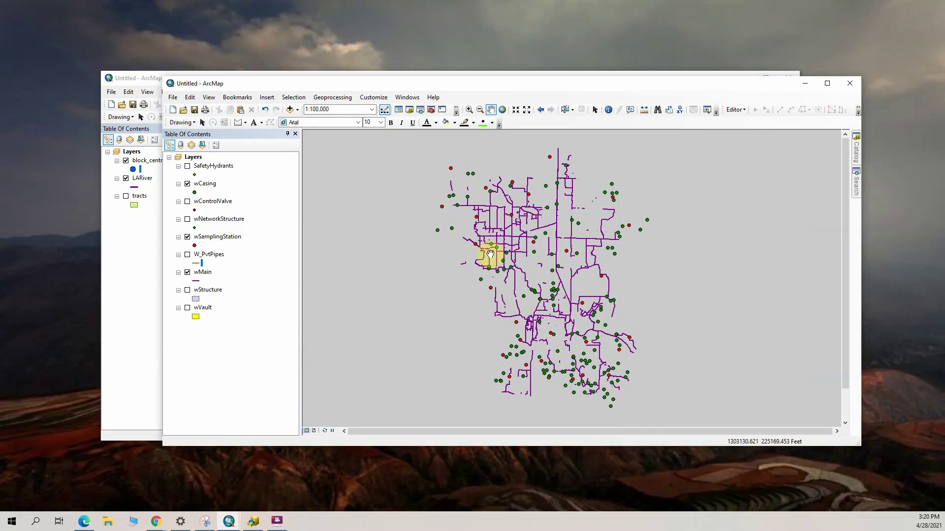
pyautogui.rightClick(211, 278)
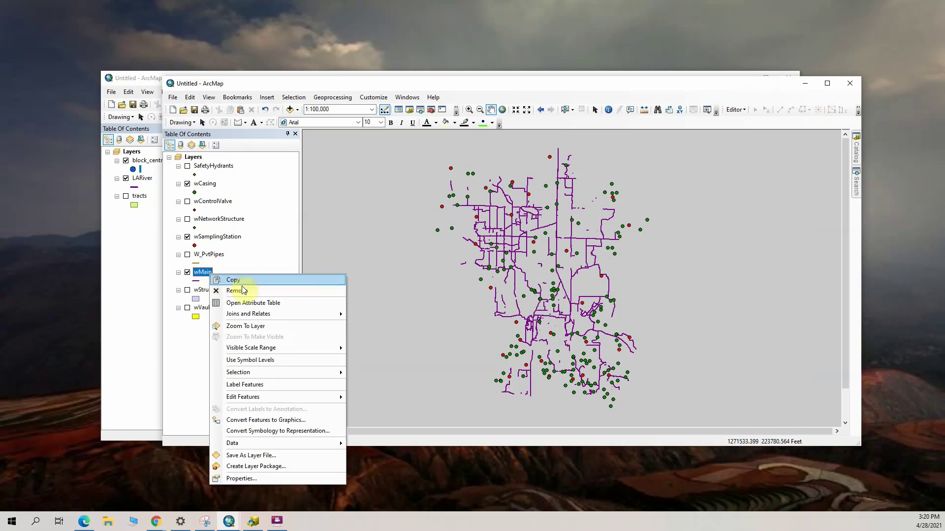
pyautogui.click(294, 98)
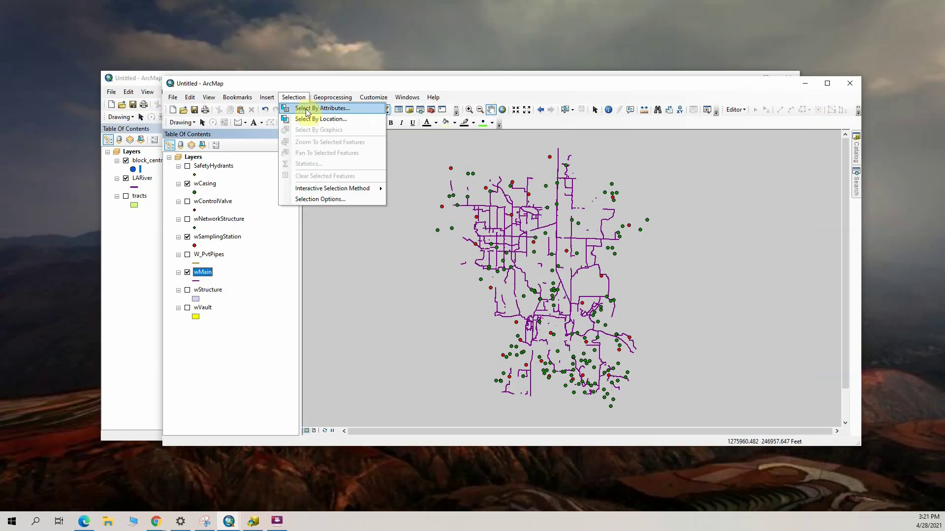
pyautogui.click(325, 110)
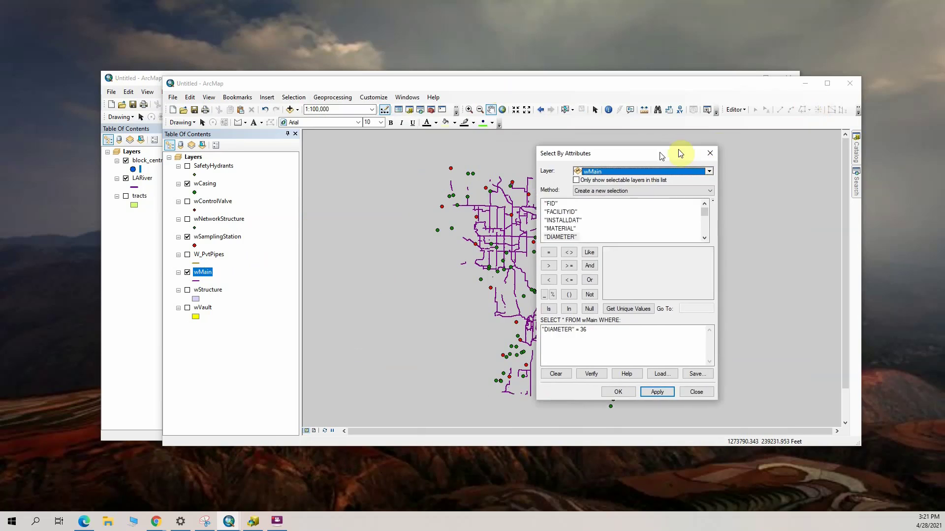
pyautogui.moveTo(680, 154); pyautogui.dragTo(735, 144)
pyautogui.click(766, 144)
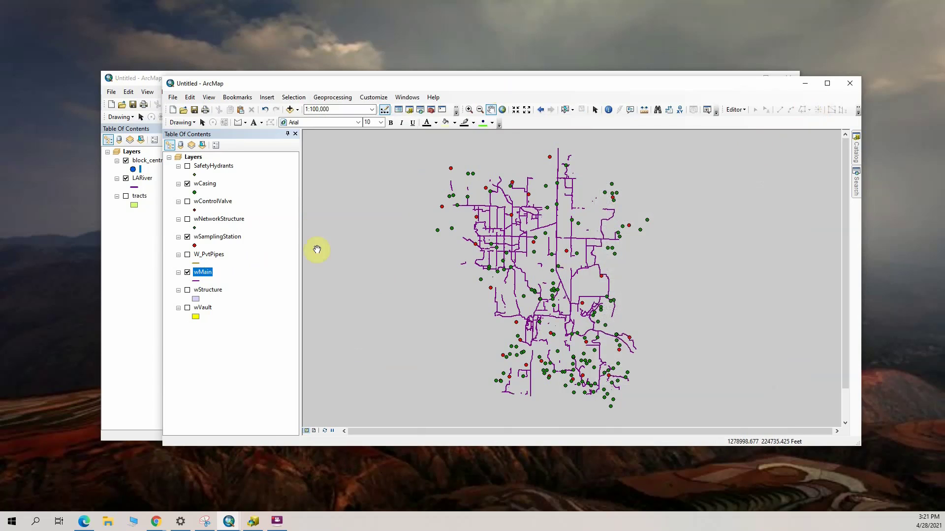
# - Open the wMain attribute table, examine the values in its DIAMETER field, and close the table
pyautogui.rightClick(206, 273)
pyautogui.click(239, 299)
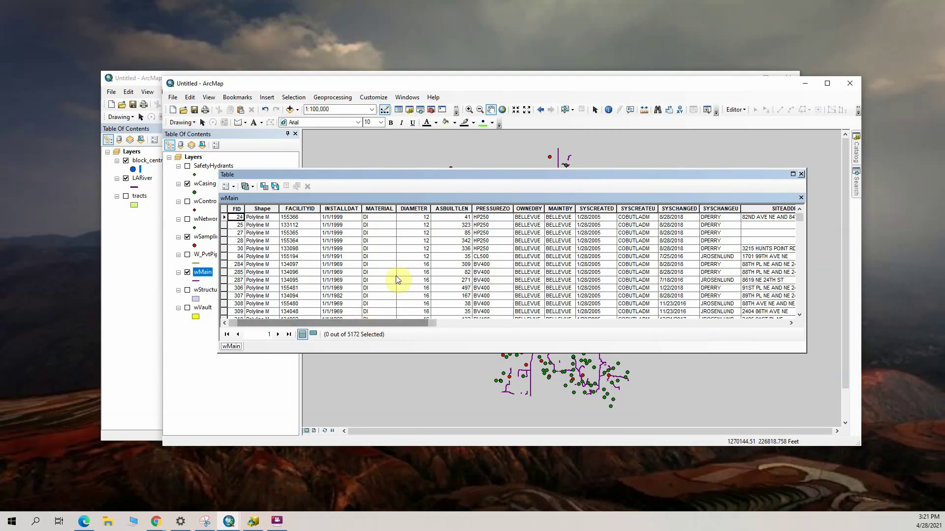
pyautogui.click(413, 209)
pyautogui.scroll(-3, 436, 270)
pyautogui.scroll(3, 436, 269)
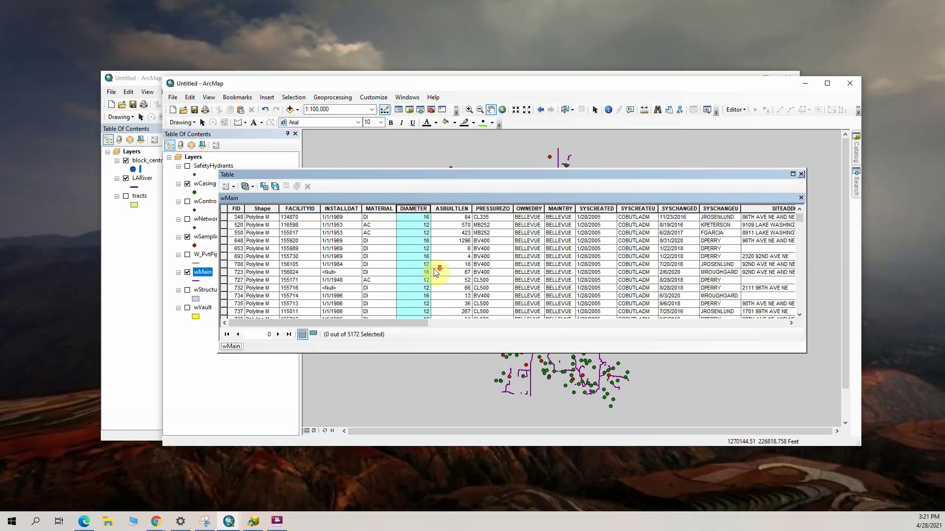
pyautogui.click(800, 175)
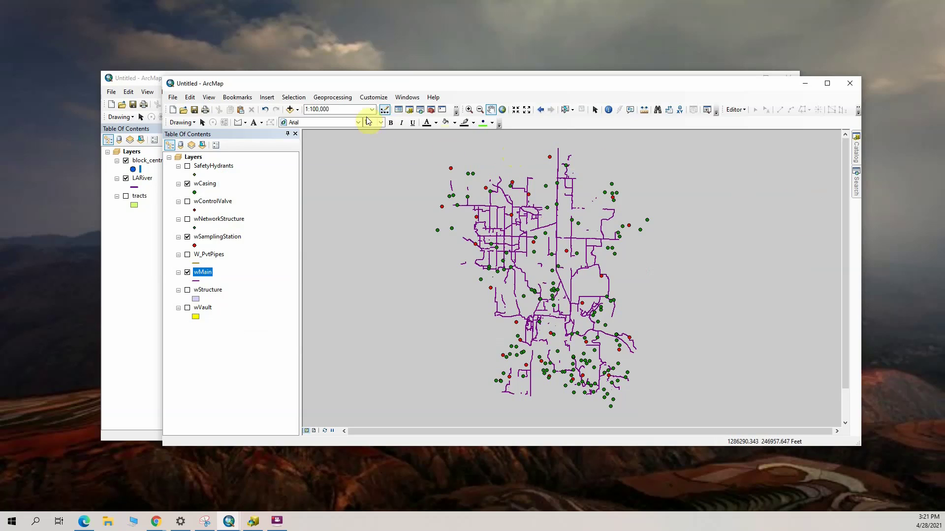
# - Open Select By Attributes with wMain as the target layer and Create a new selection as the method
pyautogui.click(294, 97)
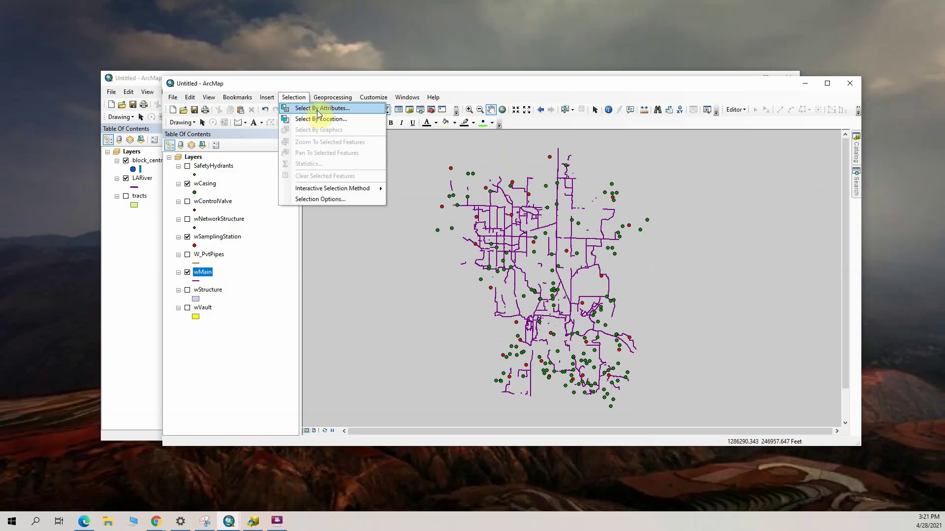
pyautogui.click(317, 109)
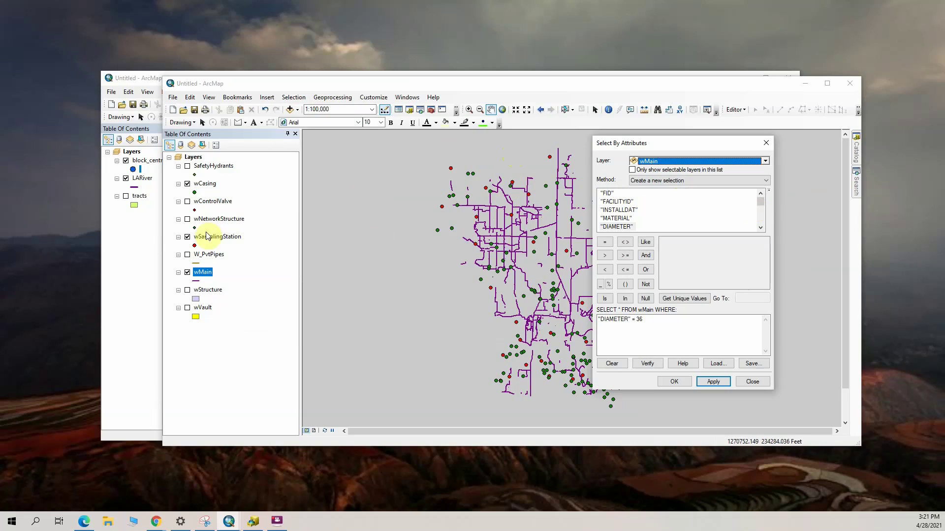
pyautogui.click(765, 161)
pyautogui.click(765, 161)
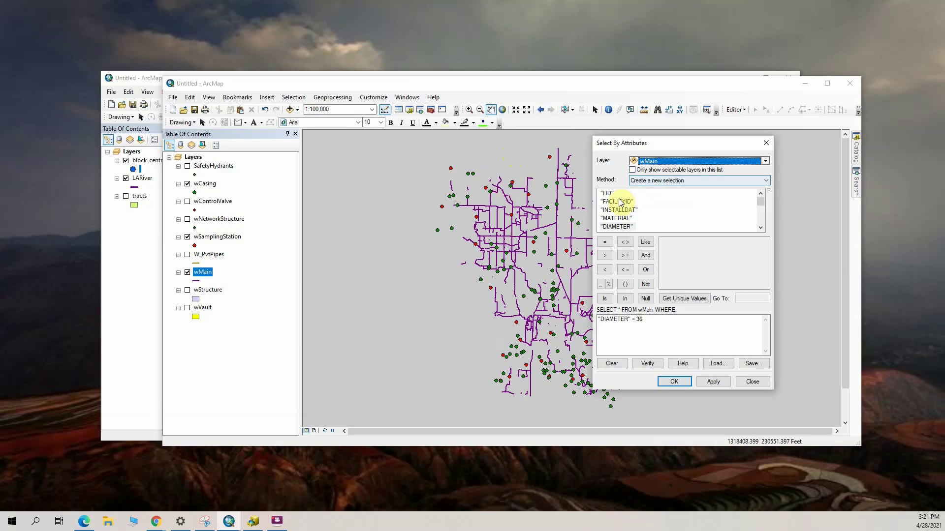
pyautogui.click(766, 161)
pyautogui.click(694, 144)
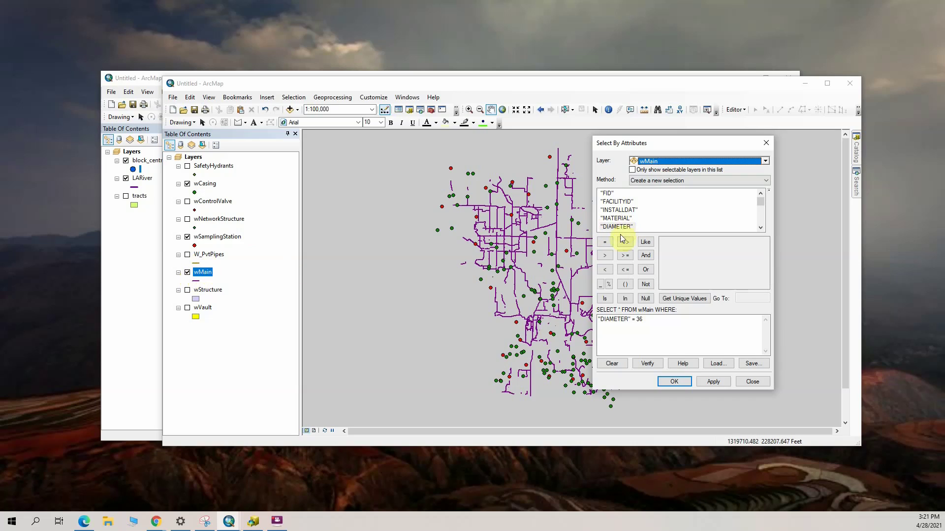
# - Clear the existing expression and build the query "DIAMETER" = 36 using the field's unique values
pyautogui.click(612, 364)
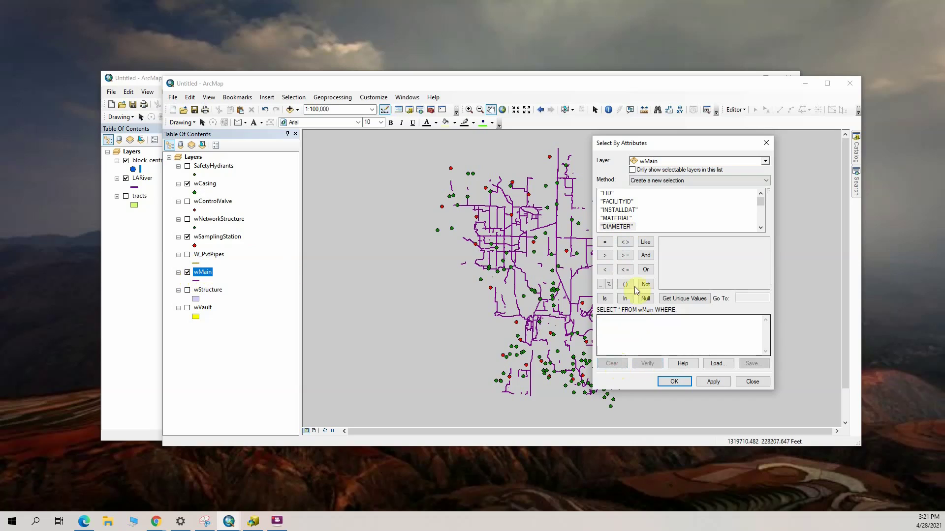
pyautogui.doubleClick(617, 227)
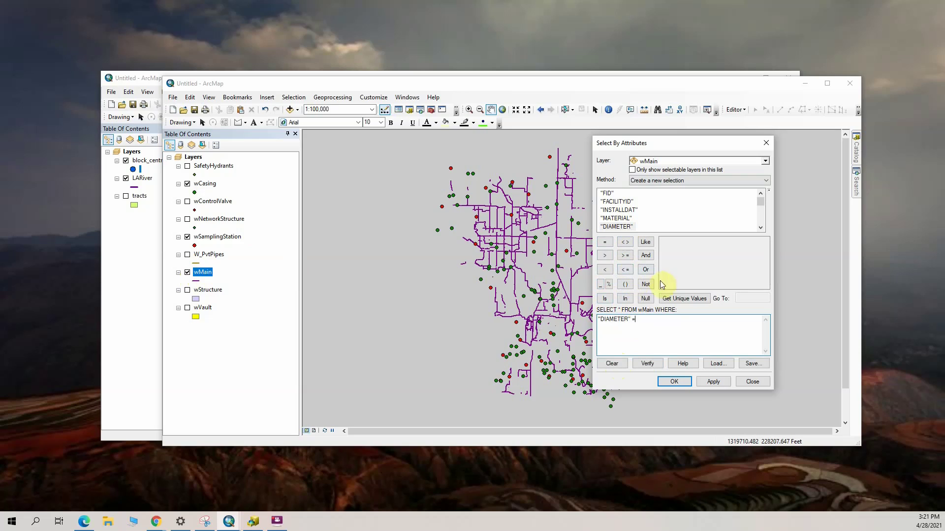
pyautogui.click(661, 299)
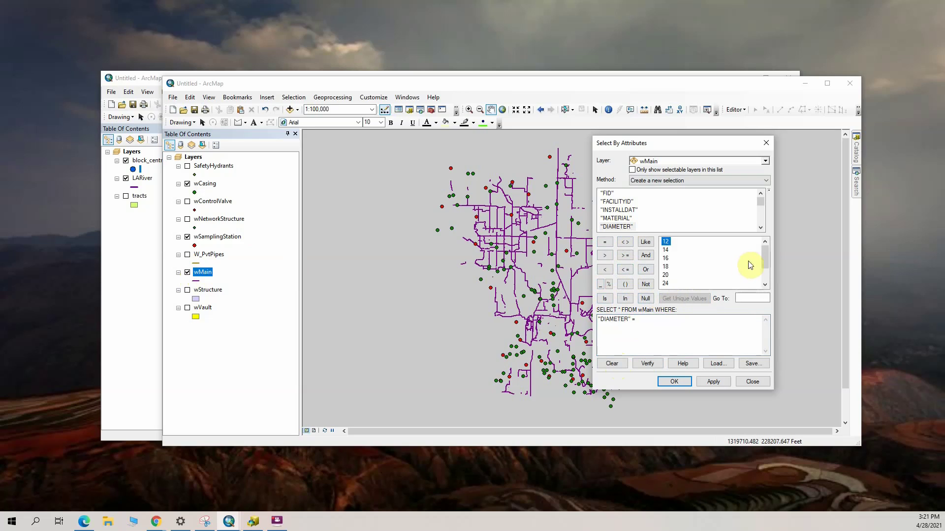
pyautogui.scroll(-1, 764, 261)
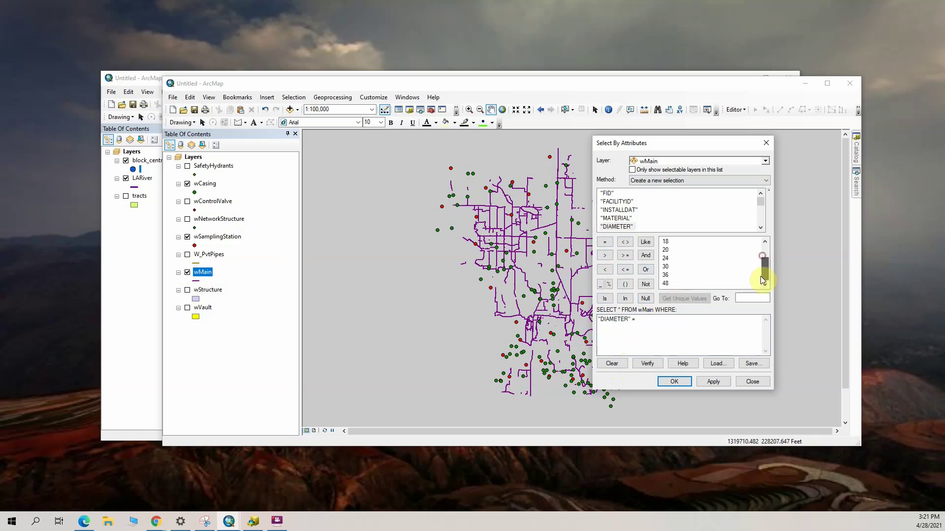
pyautogui.doubleClick(666, 275)
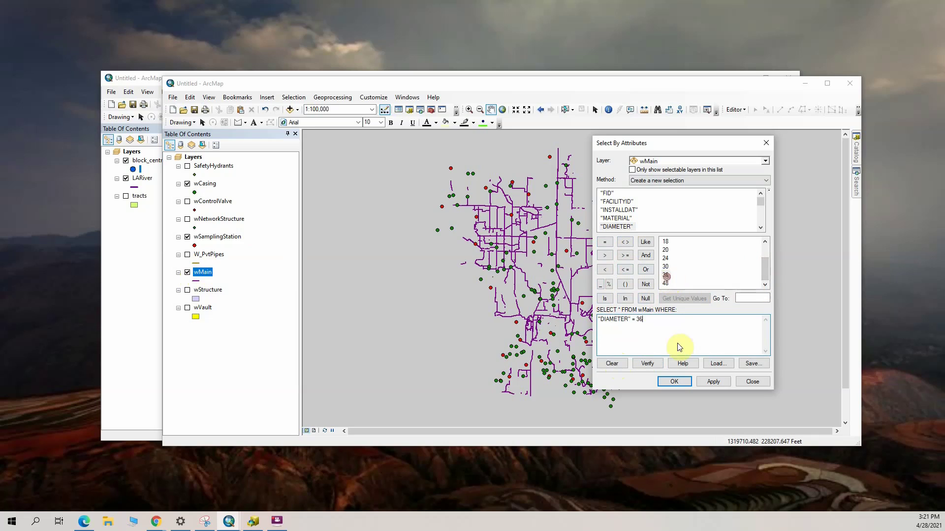
# - Verify the diameter expression and run the attribute selection on wMain
pyautogui.click(647, 363)
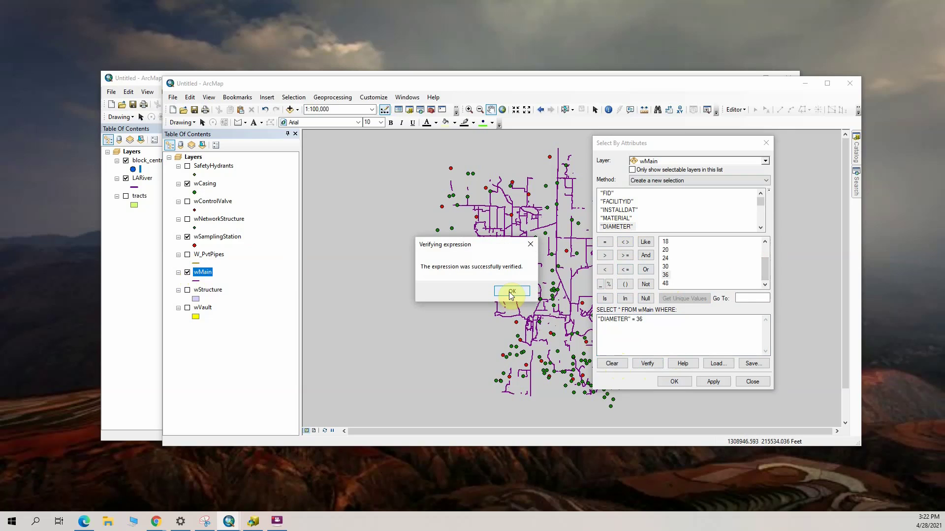
pyautogui.click(510, 293)
pyautogui.click(683, 386)
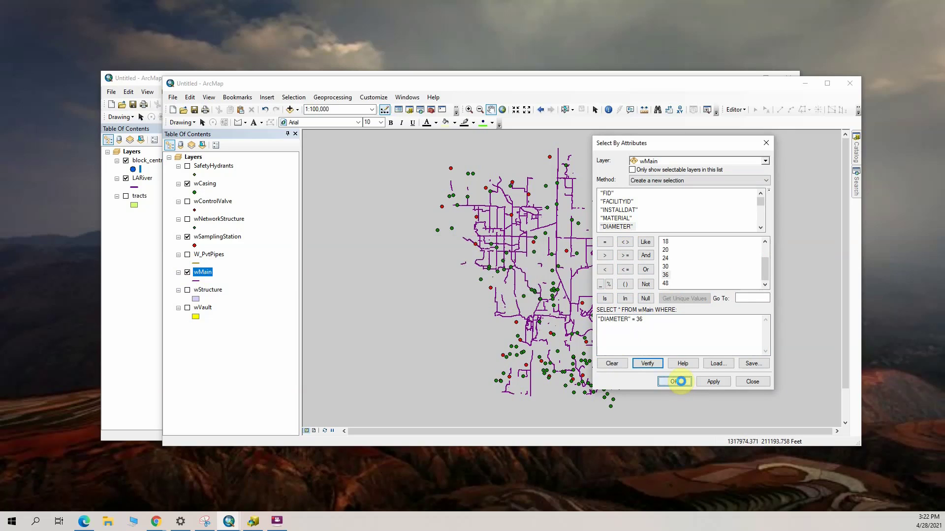
# - Examine the highlighted 36-diameter water mains along their full course on the map
pyautogui.scroll(-1, 579, 293)
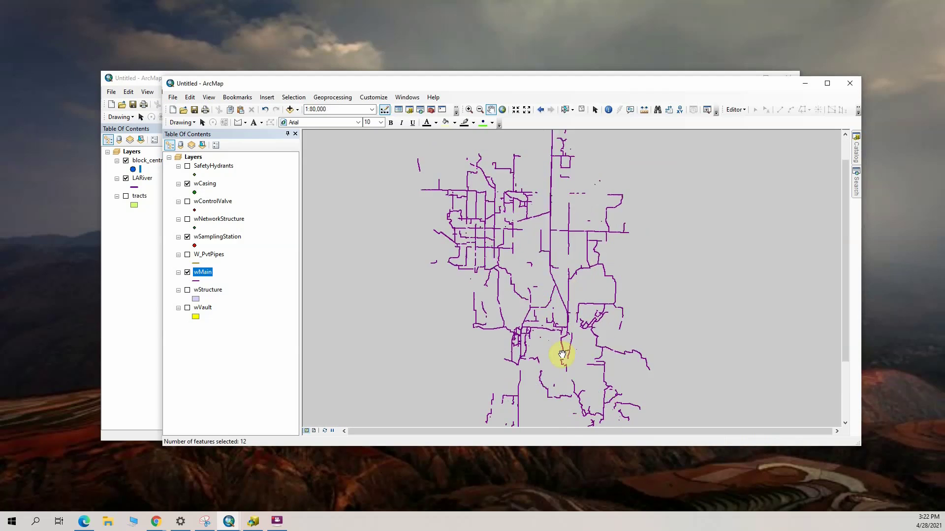
pyautogui.moveTo(563, 358); pyautogui.dragTo(580, 232)
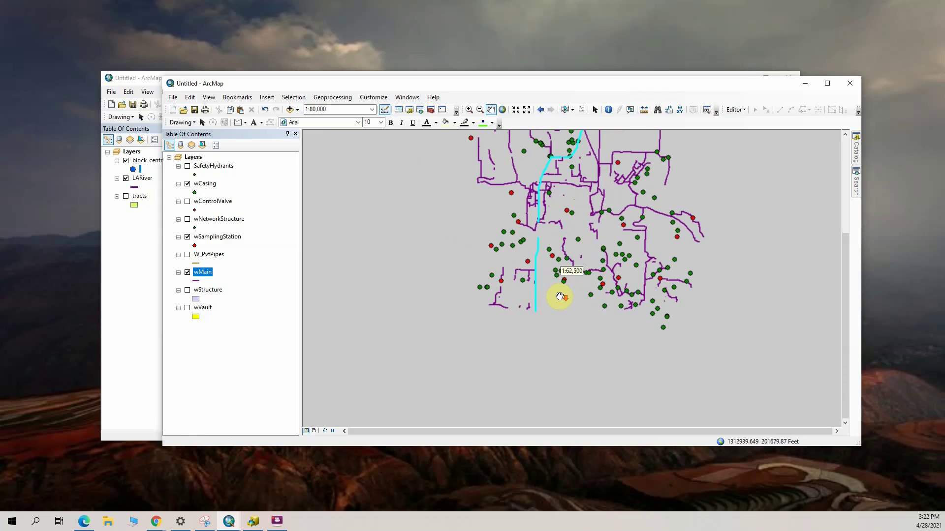
pyautogui.scroll(-1, 553, 270)
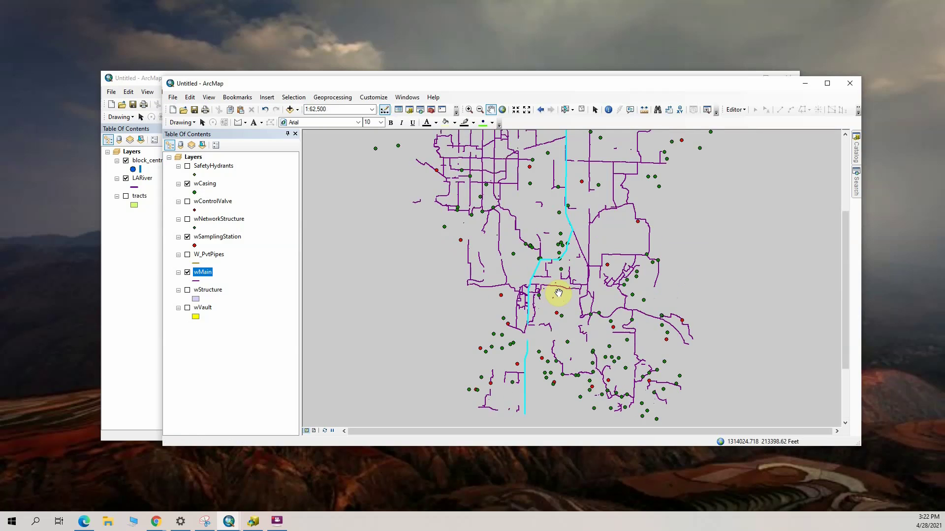
pyautogui.scroll(-1, 560, 271)
pyautogui.moveTo(577, 198); pyautogui.dragTo(563, 302)
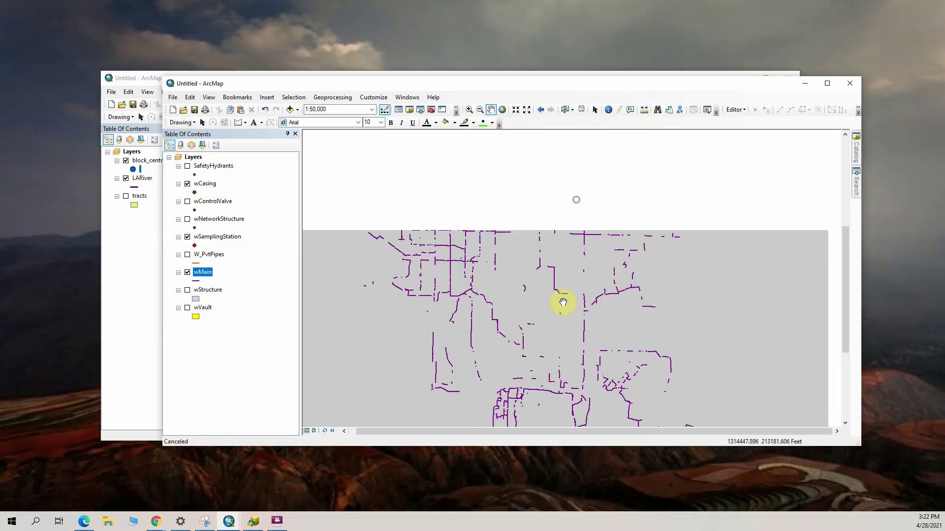
pyautogui.moveTo(563, 228); pyautogui.dragTo(516, 328)
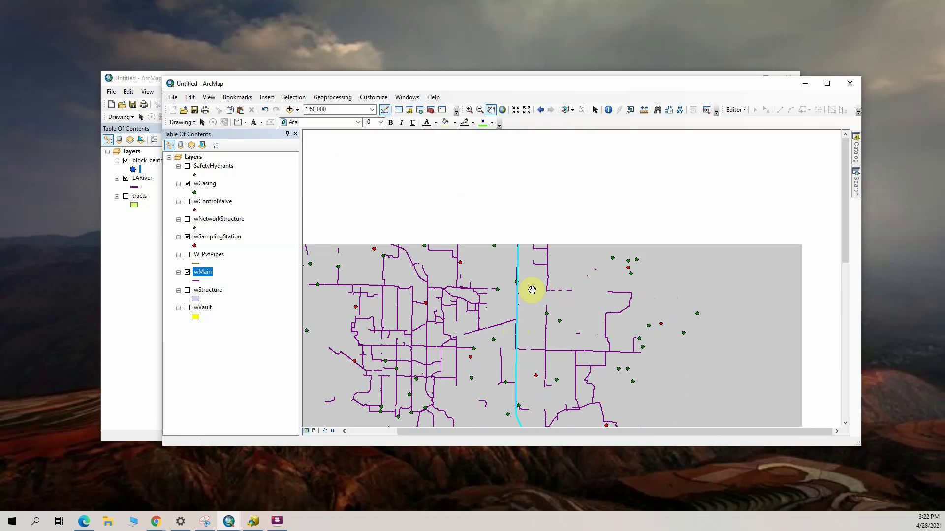
pyautogui.moveTo(534, 289); pyautogui.dragTo(577, 178)
pyautogui.moveTo(595, 295); pyautogui.dragTo(559, 327)
pyautogui.moveTo(552, 263); pyautogui.dragTo(544, 274)
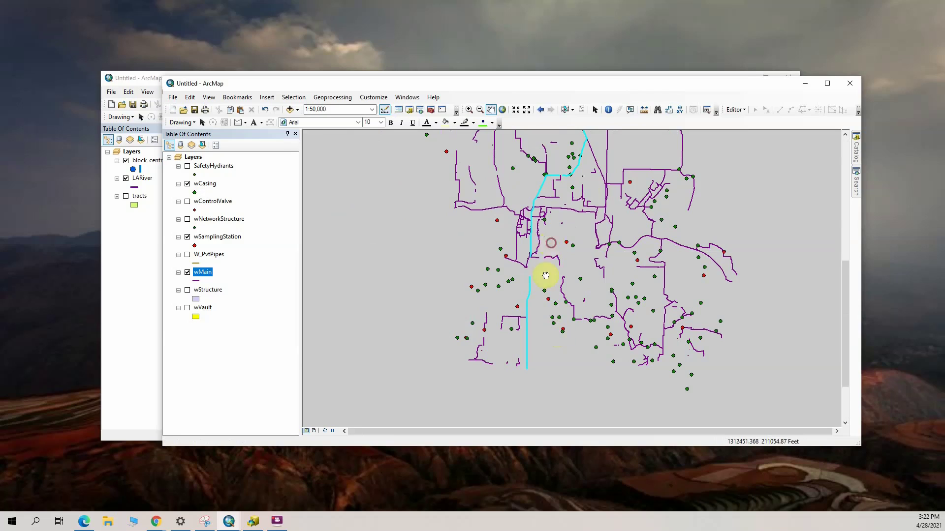
pyautogui.moveTo(576, 178); pyautogui.dragTo(569, 247)
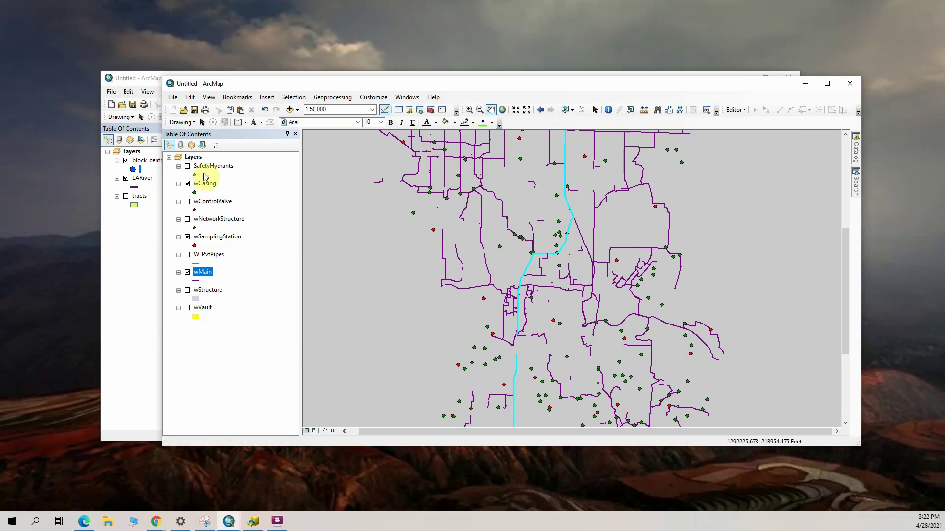
# - List the layers by selection to check the wMain selection against the map, and clear the selected features
pyautogui.click(202, 145)
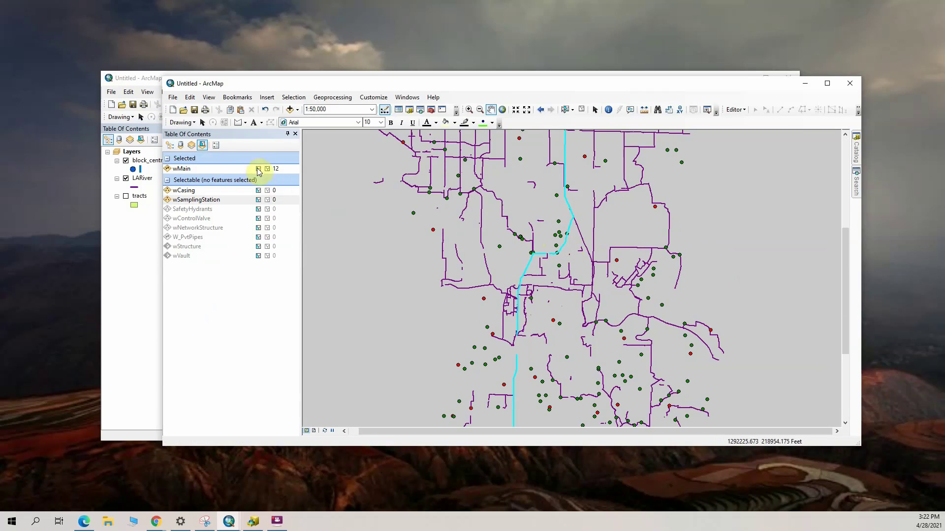
pyautogui.moveTo(571, 228); pyautogui.dragTo(546, 330)
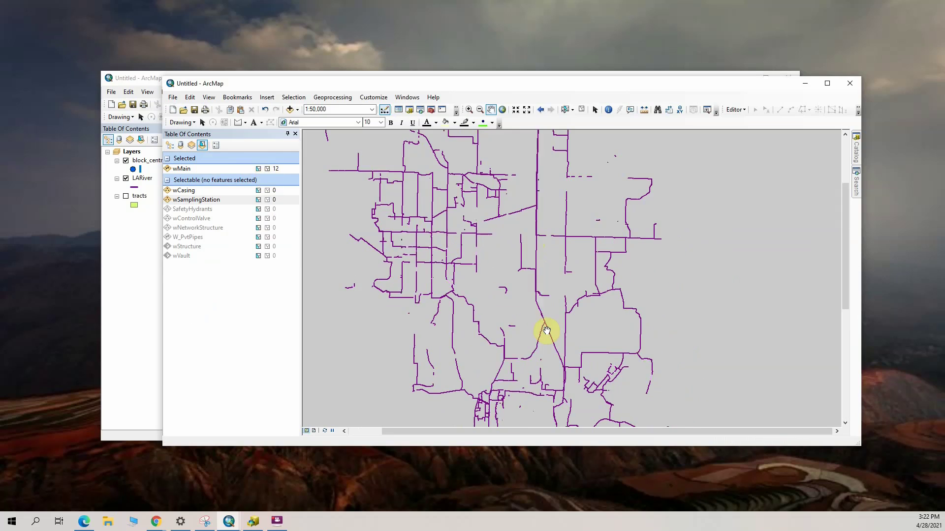
pyautogui.moveTo(561, 209); pyautogui.dragTo(545, 160)
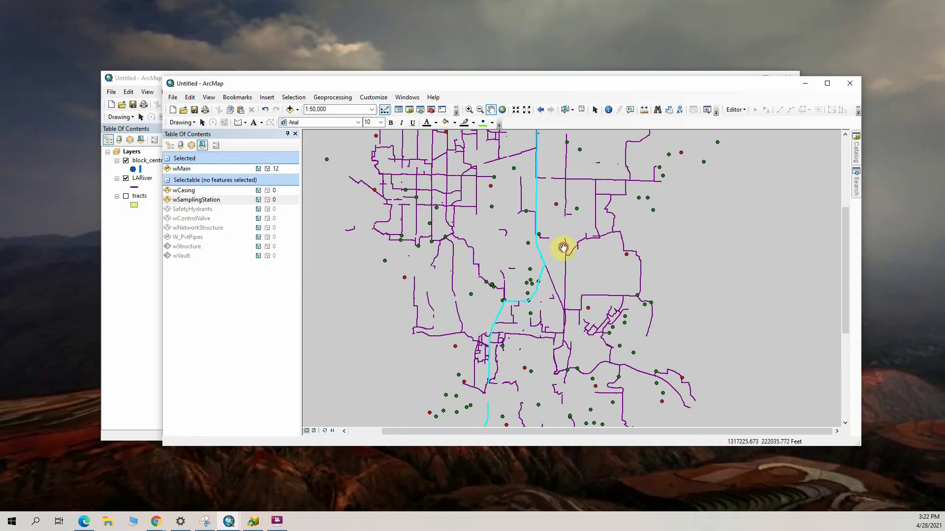
pyautogui.moveTo(563, 247); pyautogui.dragTo(537, 318)
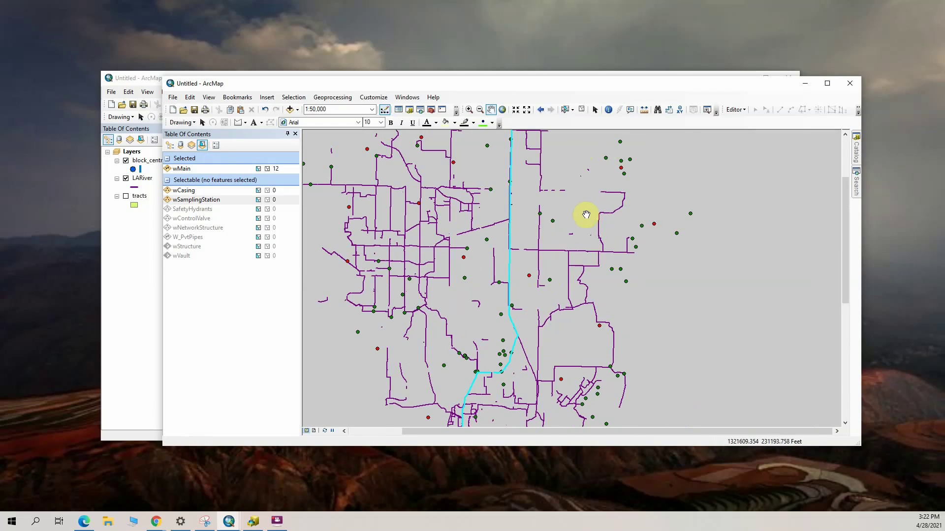
pyautogui.click(581, 109)
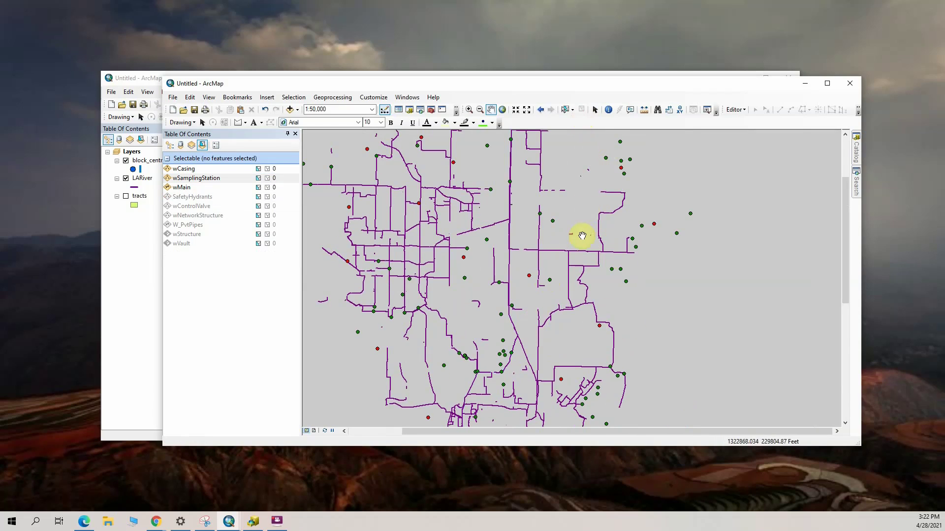
# - Switch to the ArcMap window with the LARiver layer and turn on the tracts layer
pyautogui.click(106, 297)
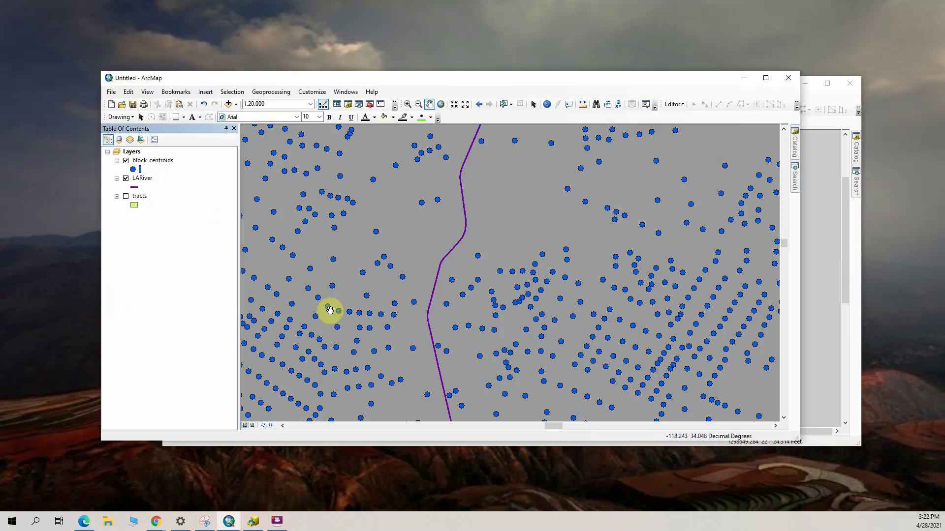
pyautogui.scroll(3, 520, 298)
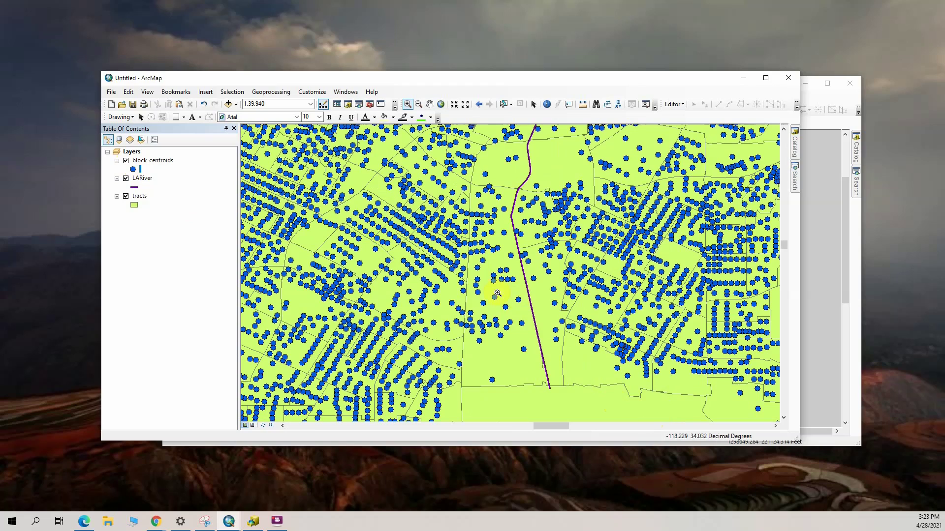
# - Reduce the size of the block_centroids point symbol
pyautogui.click(133, 170)
pyautogui.click(682, 247)
pyautogui.click(682, 247)
pyautogui.click(654, 366)
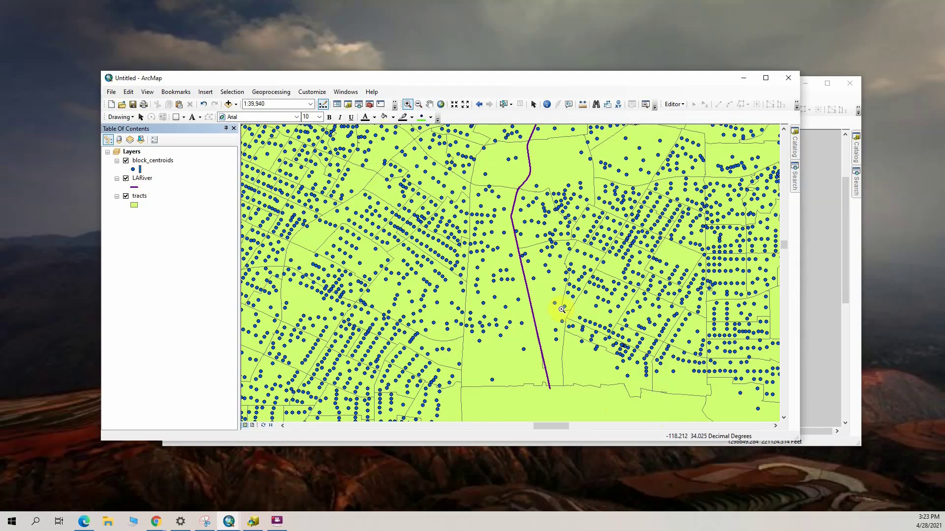
# - Select only the long tract bordering the west side of the LARiver line at its southern end
pyautogui.click(503, 104)
pyautogui.click(540, 300)
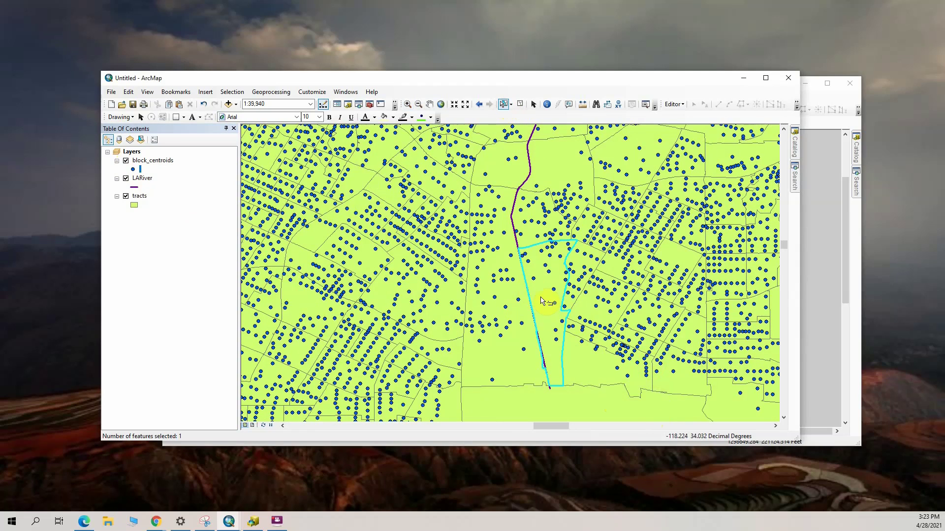
pyautogui.click(503, 297)
pyautogui.scroll(1, 526, 305)
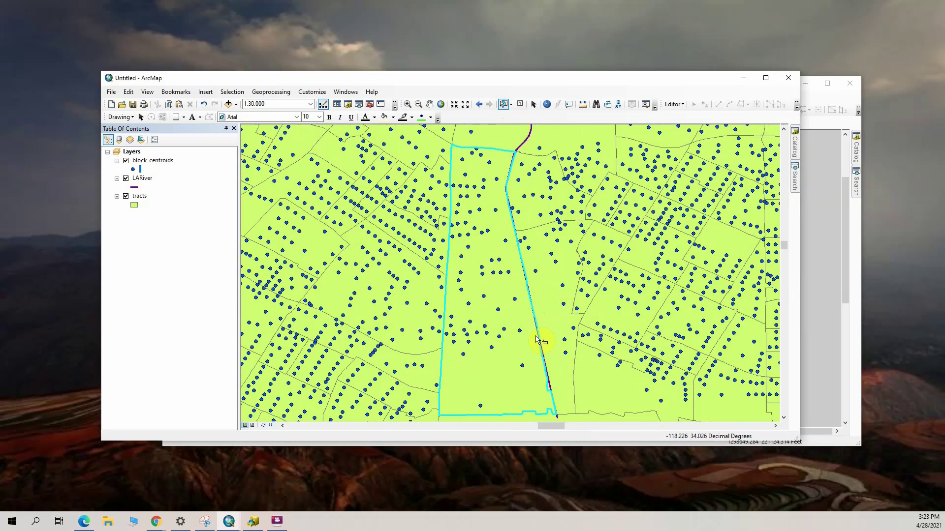
pyautogui.click(521, 104)
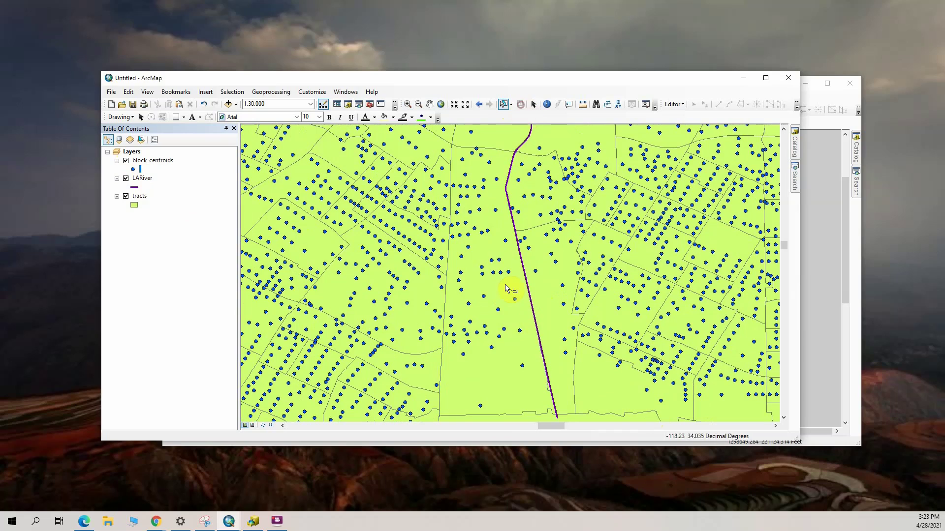
pyautogui.click(498, 290)
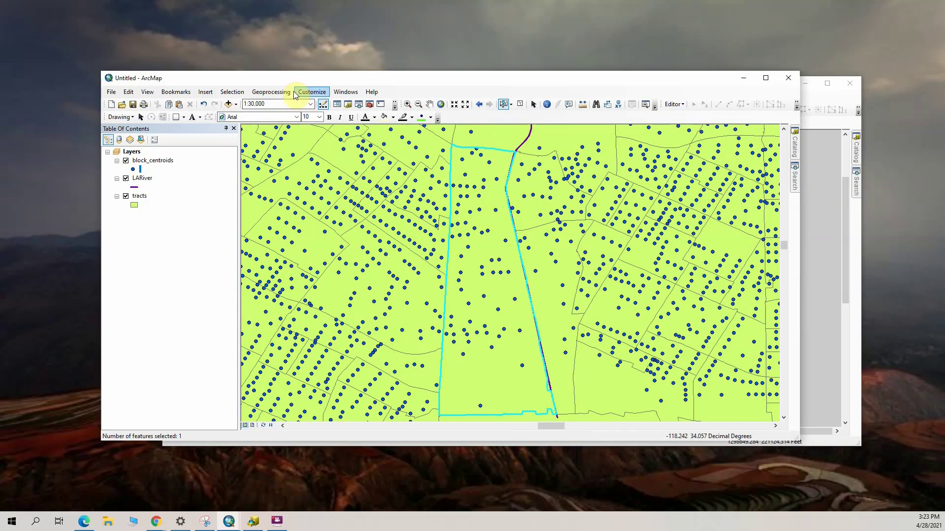
# - Use Select By Location to select block_centroids that have their centroid in the selected tracts feature
pyautogui.click(242, 92)
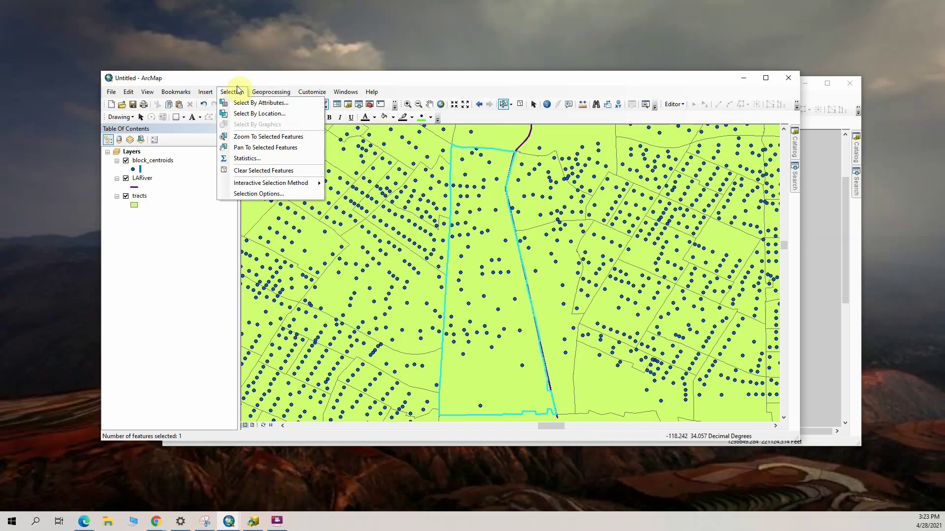
pyautogui.click(256, 114)
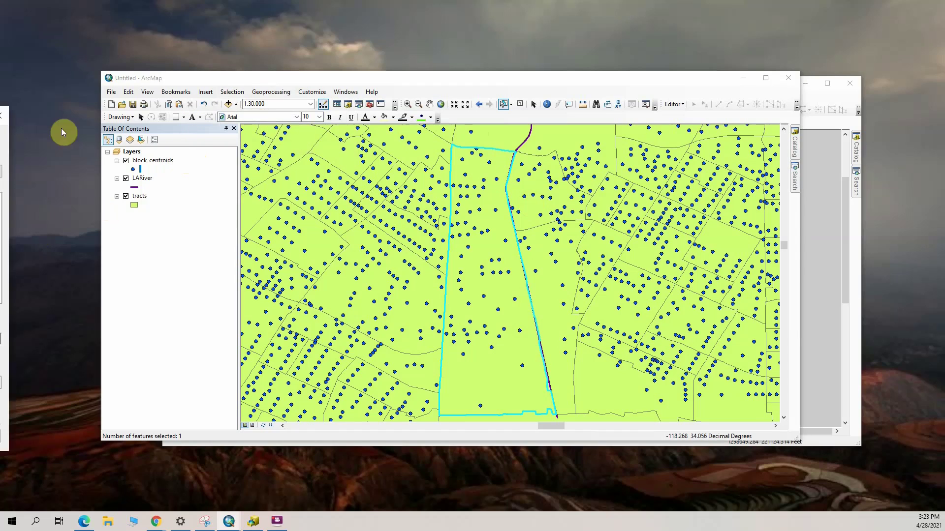
pyautogui.moveTo(723, 88); pyautogui.dragTo(697, 81)
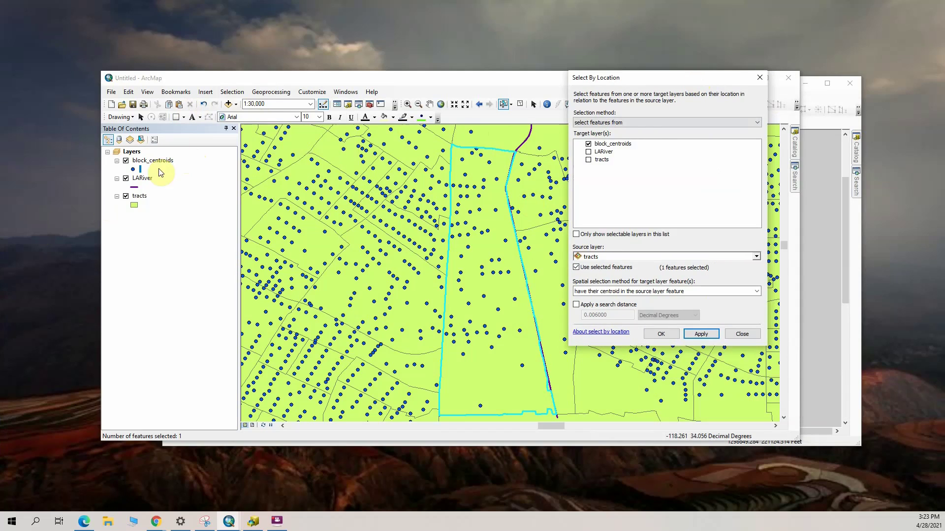
pyautogui.click(588, 145)
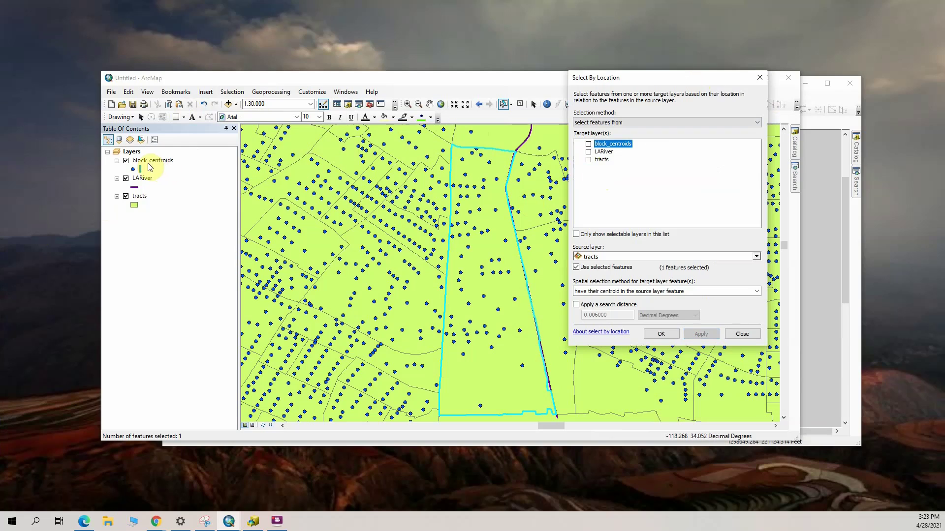
pyautogui.click(589, 147)
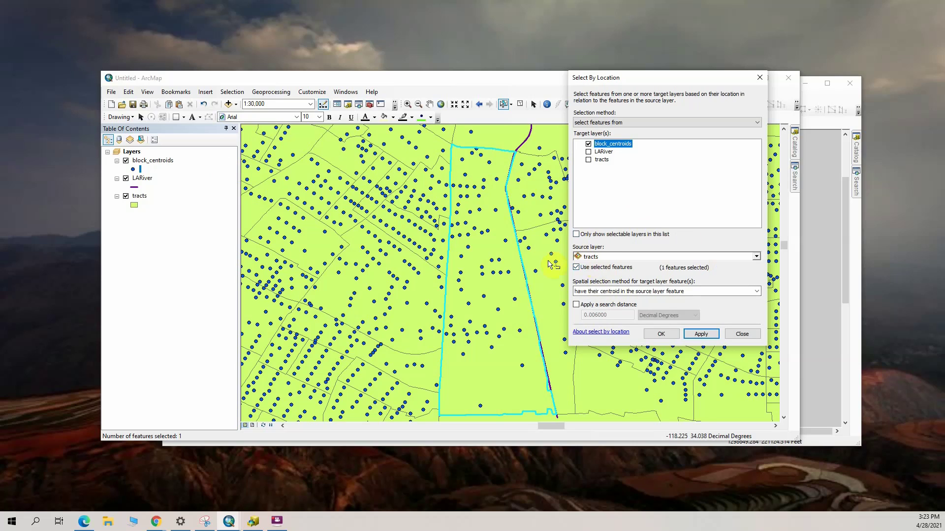
pyautogui.click(576, 267)
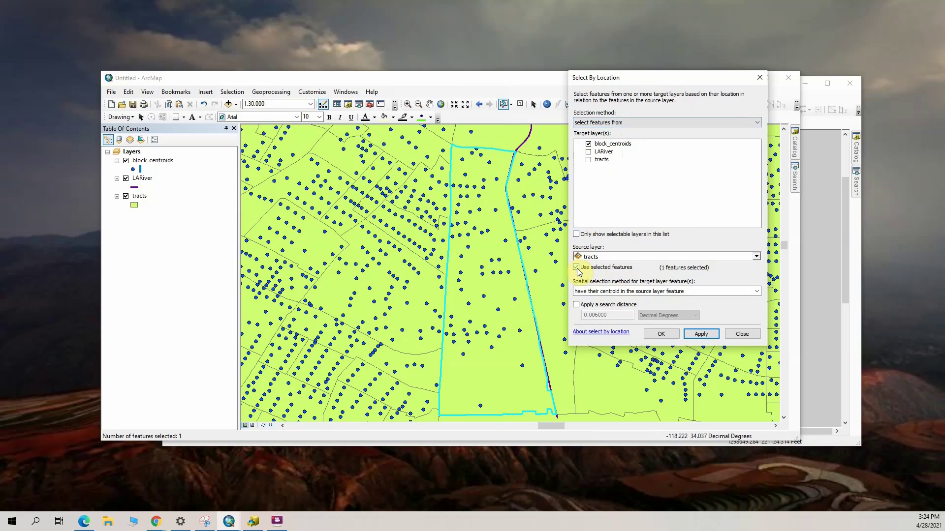
pyautogui.click(577, 269)
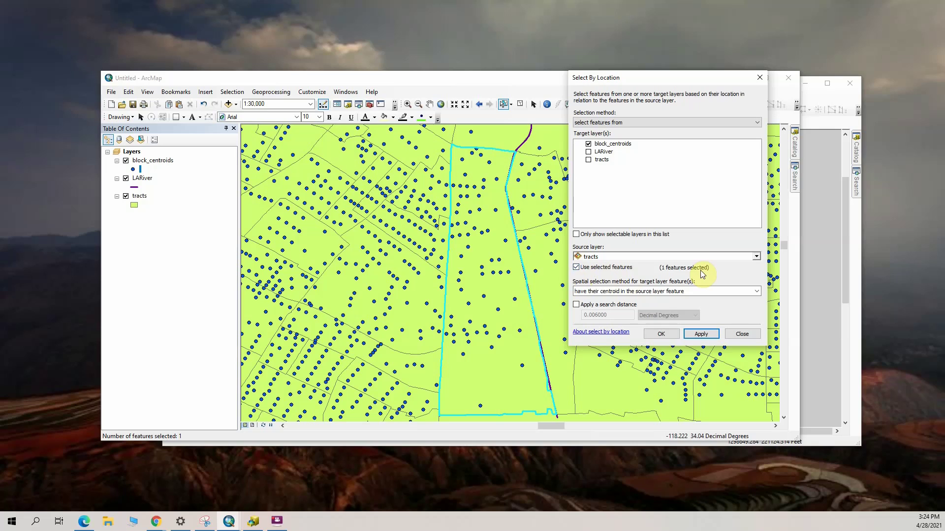
pyautogui.click(705, 337)
pyautogui.click(670, 337)
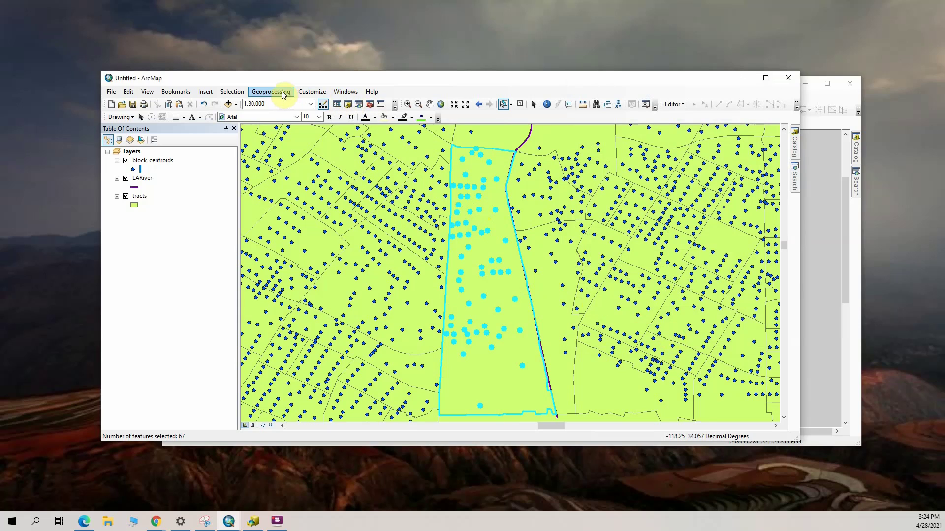
# - Review the Select By Location settings against the highlighted centroids in the tract, and clear the selected features
pyautogui.click(235, 92)
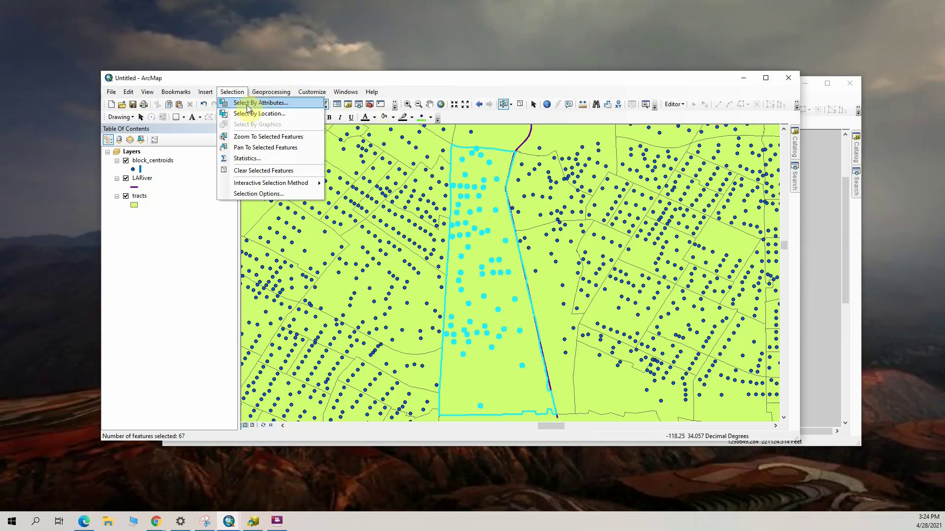
pyautogui.click(250, 113)
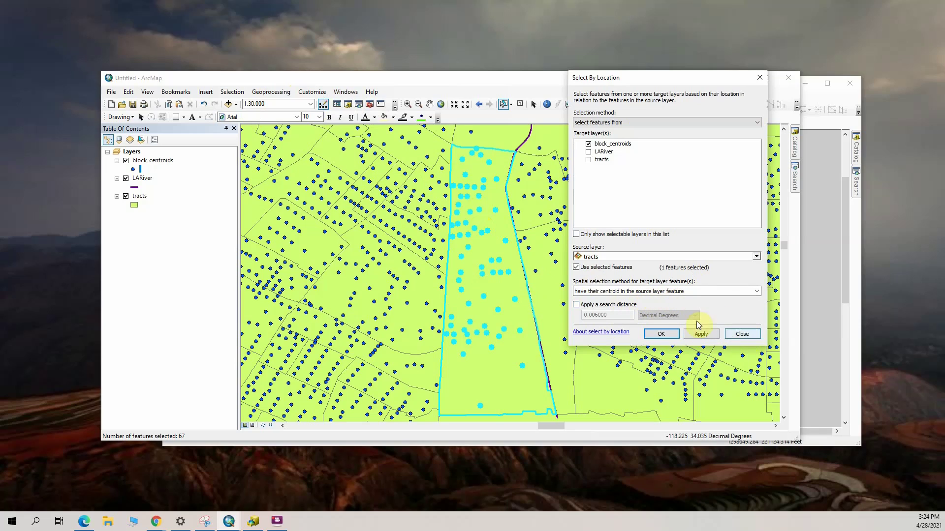
pyautogui.scroll(-1, 519, 267)
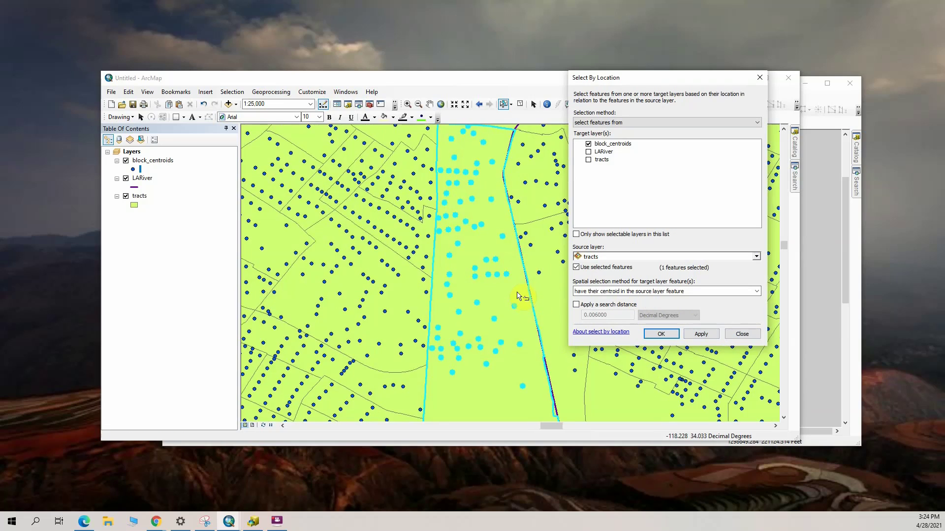
pyautogui.scroll(3, 518, 294)
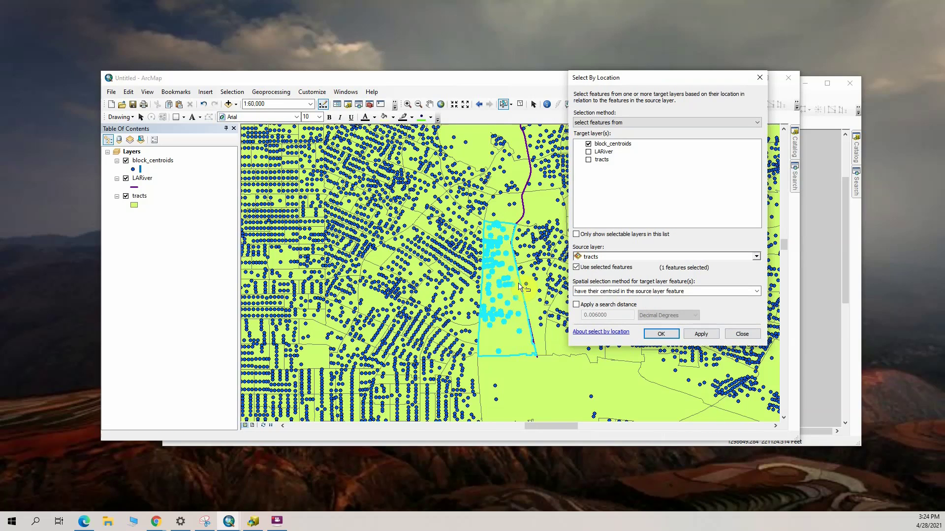
pyautogui.scroll(-1, 519, 287)
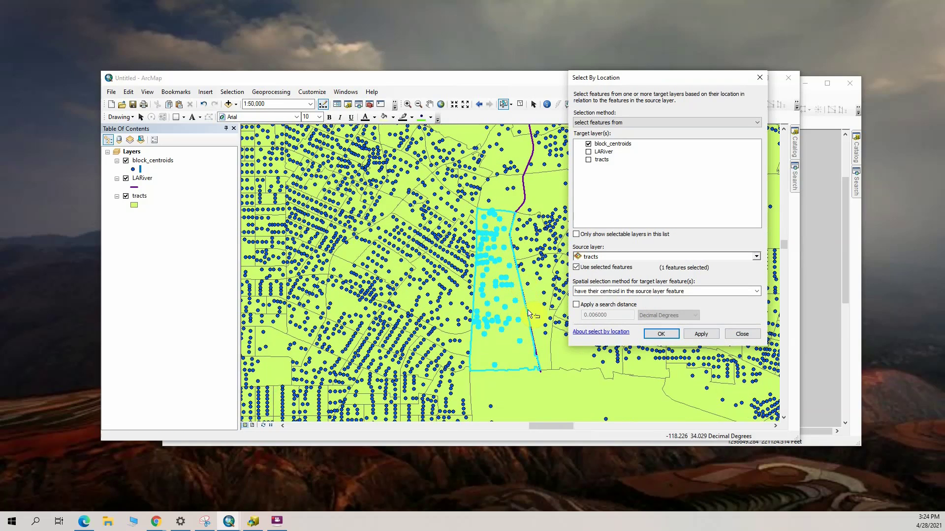
pyautogui.scroll(-1, 529, 311)
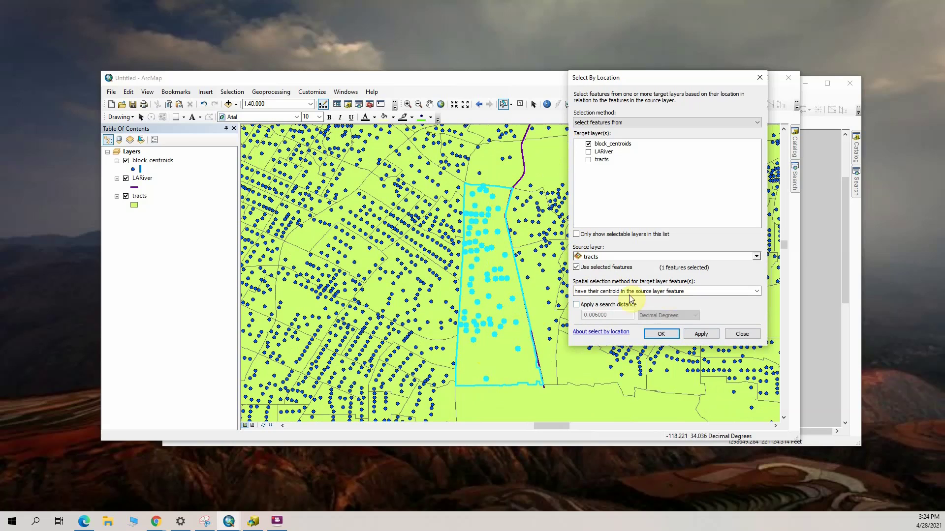
pyautogui.click(664, 335)
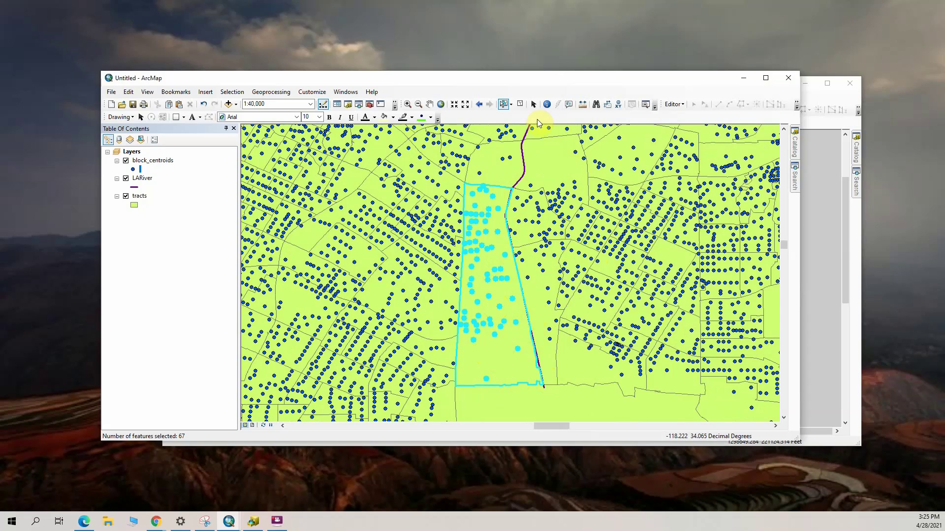
pyautogui.click(520, 105)
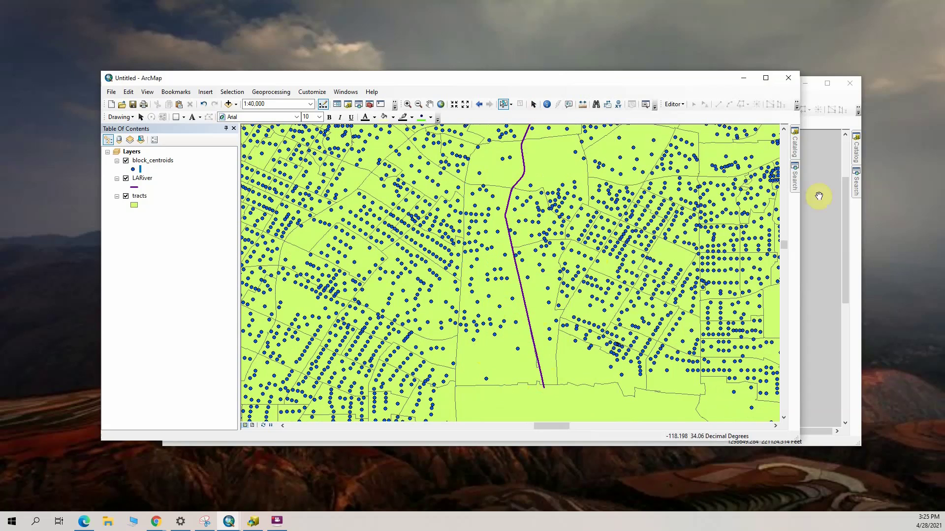
# - Switch to the ArcMap window with the water layers and turn off wMain in the drawing-order layer list
pyautogui.click(825, 105)
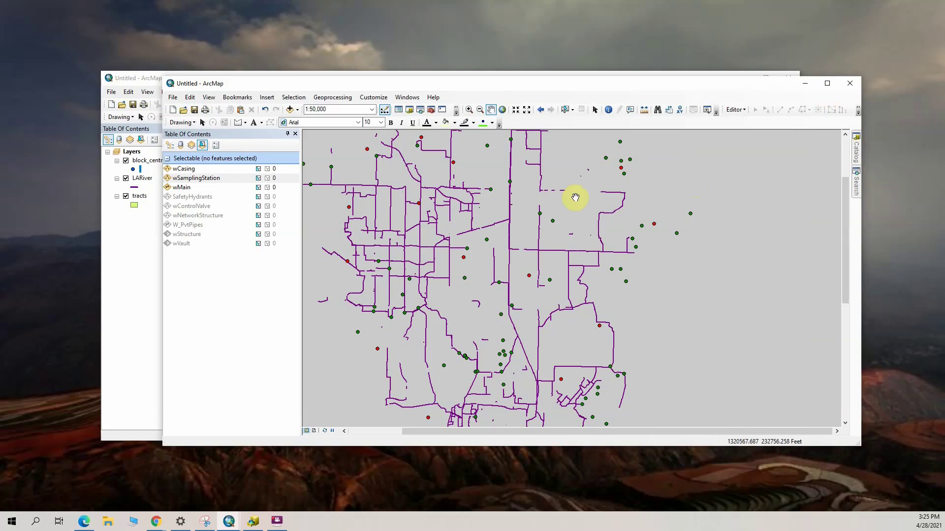
pyautogui.scroll(1, 574, 226)
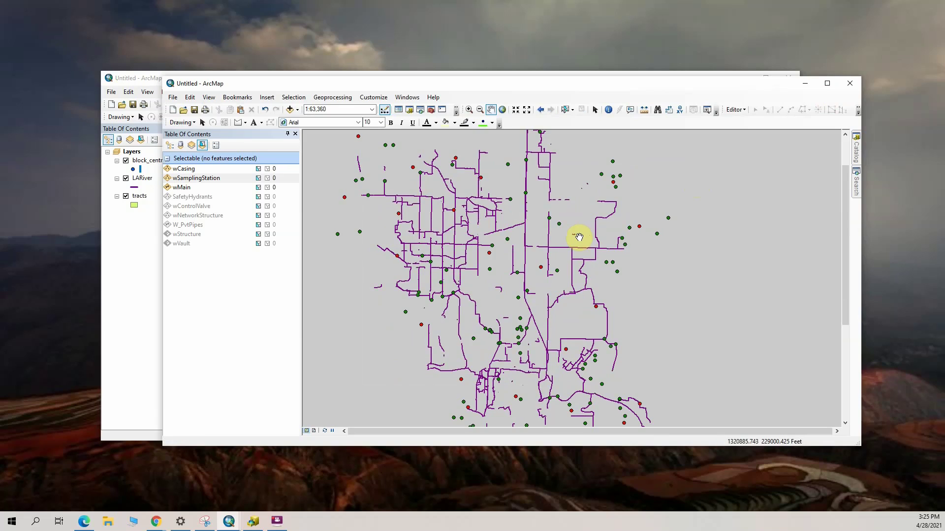
pyautogui.moveTo(551, 203); pyautogui.dragTo(488, 227)
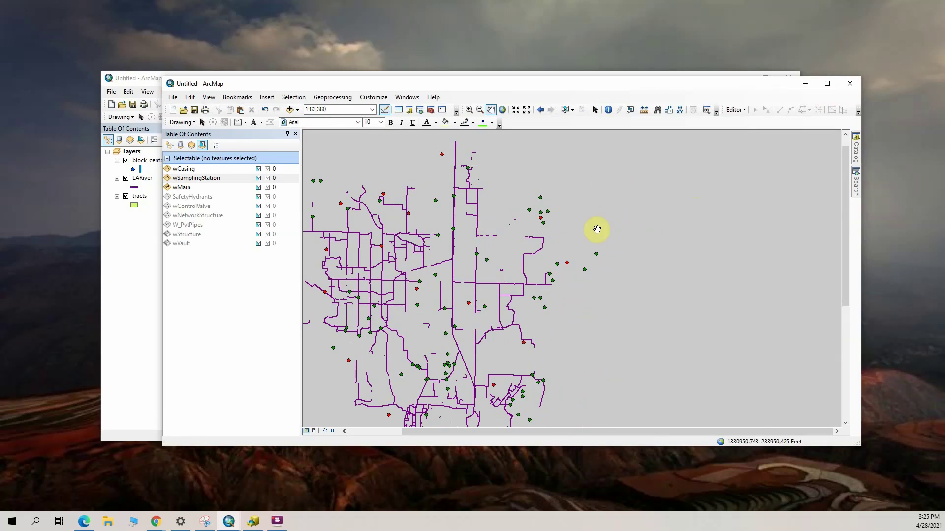
pyautogui.moveTo(509, 274); pyautogui.dragTo(653, 185)
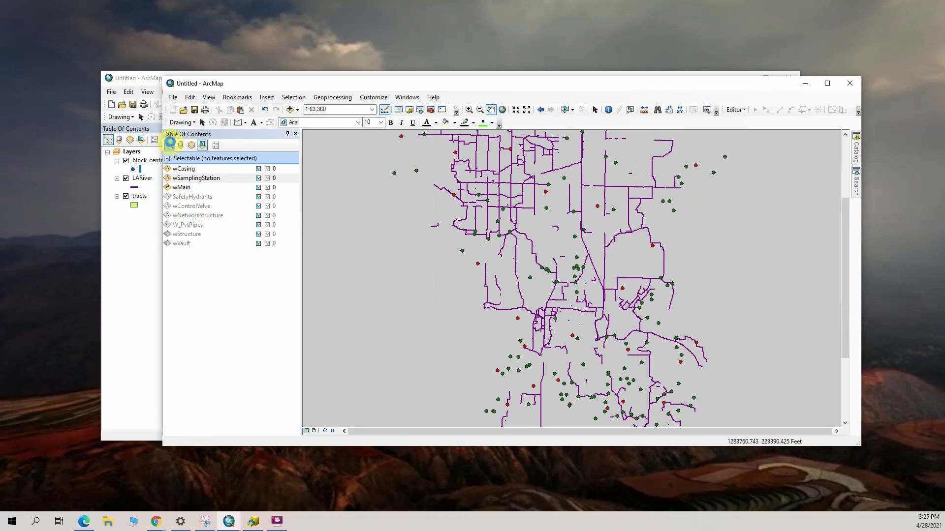
pyautogui.click(170, 145)
pyautogui.click(188, 272)
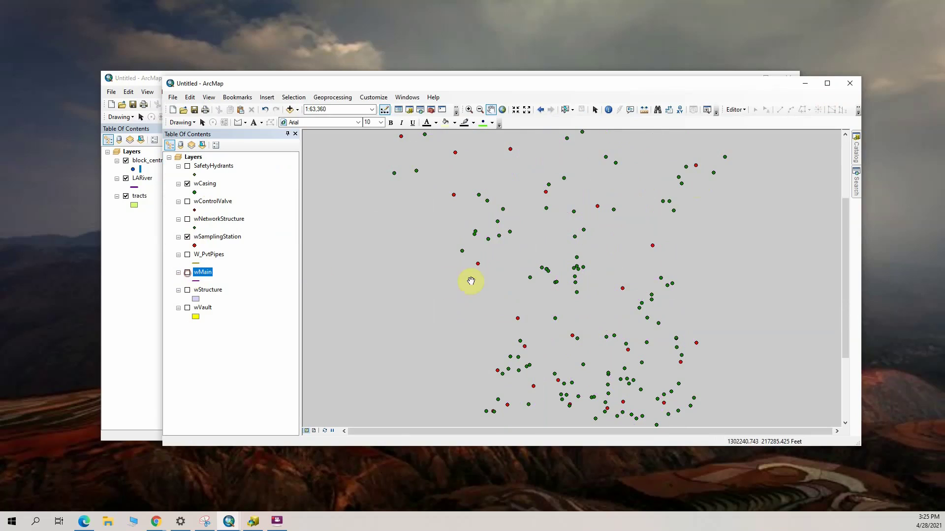
pyautogui.moveTo(601, 323); pyautogui.dragTo(555, 204)
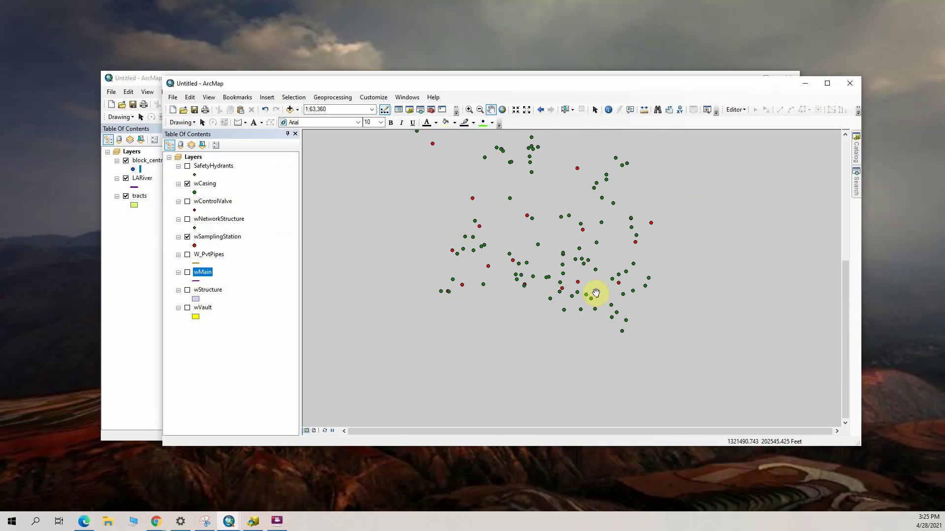
pyautogui.scroll(-2, 597, 278)
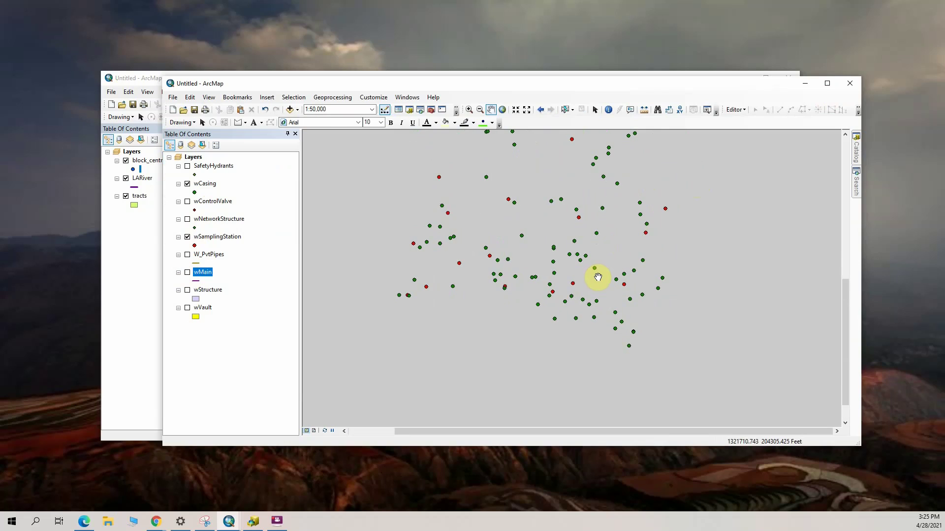
pyautogui.scroll(-1, 598, 278)
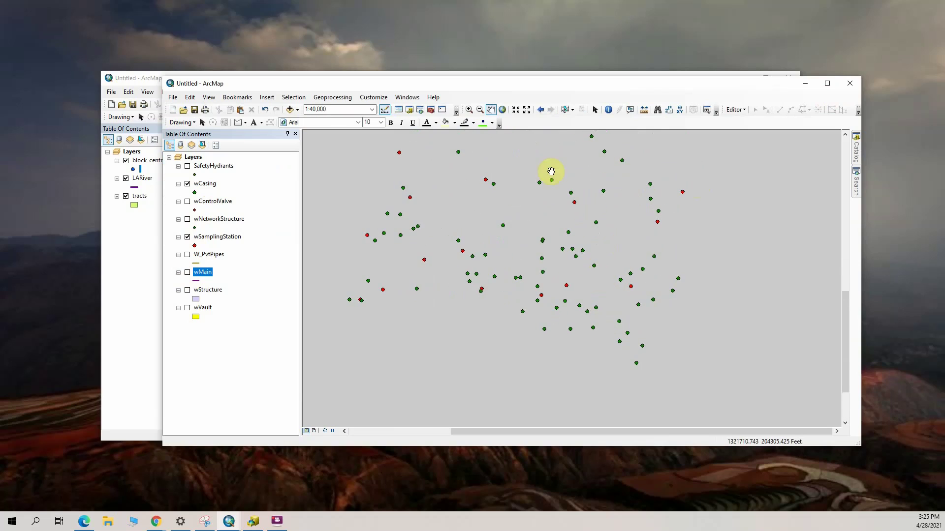
# - Draw a circle graphic over the middle of the southern cluster of wCasing and wSamplingStation points
pyautogui.click(298, 101)
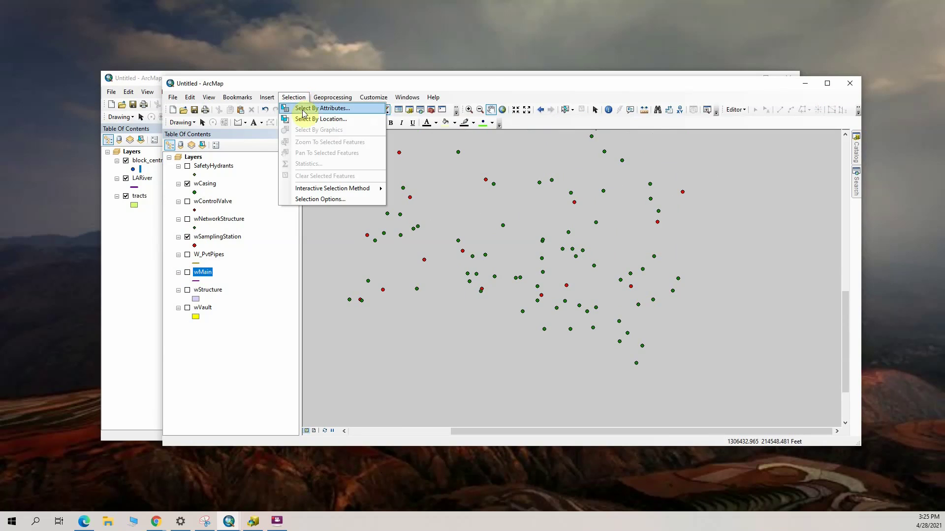
pyautogui.click(305, 111)
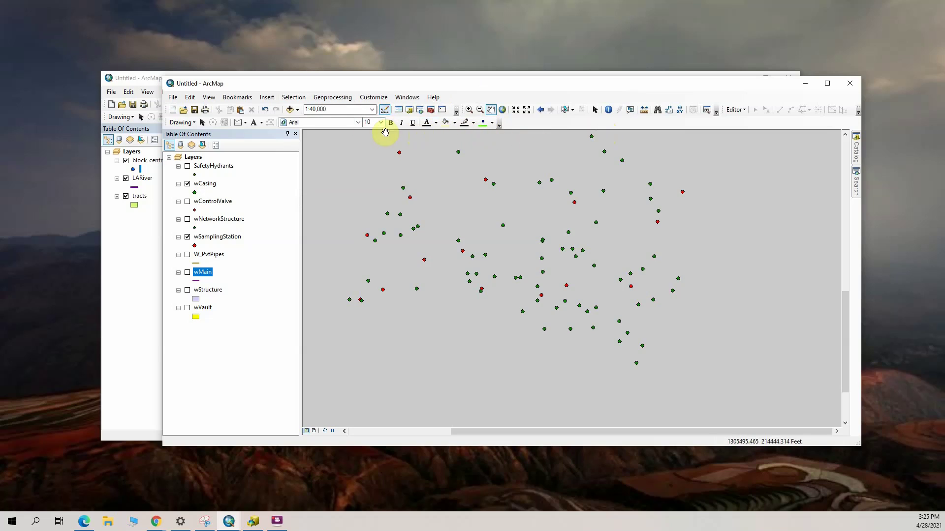
pyautogui.click(245, 123)
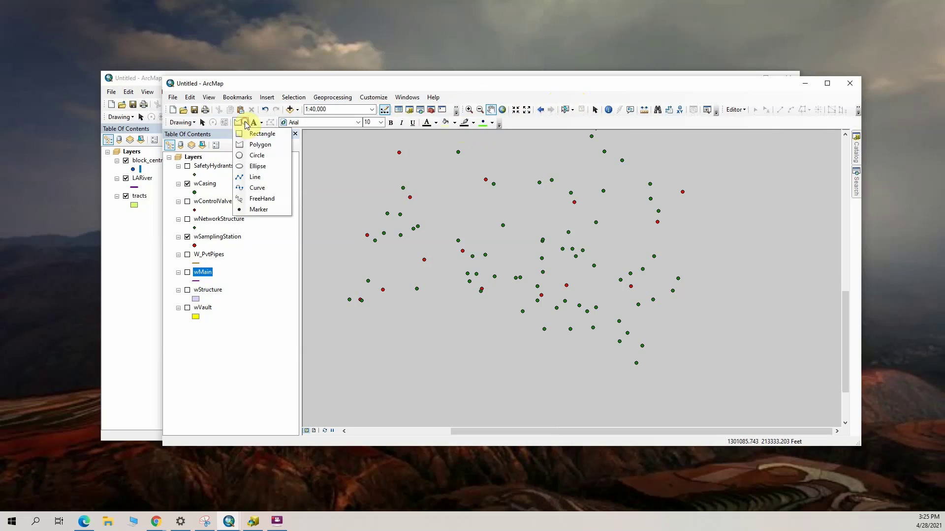
pyautogui.click(255, 157)
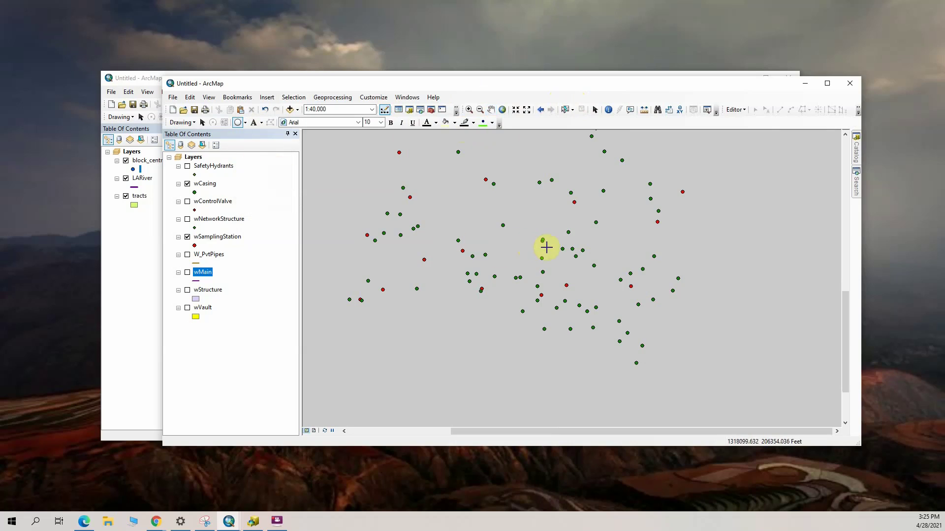
pyautogui.moveTo(528, 242); pyautogui.dragTo(585, 271)
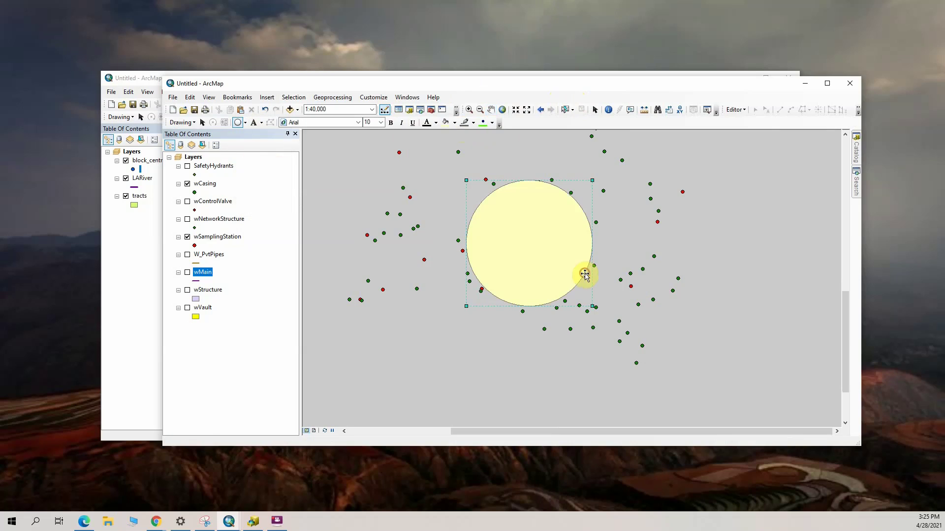
# - Remove the fill colour from the circle graphic, keeping its outline
pyautogui.doubleClick(539, 257)
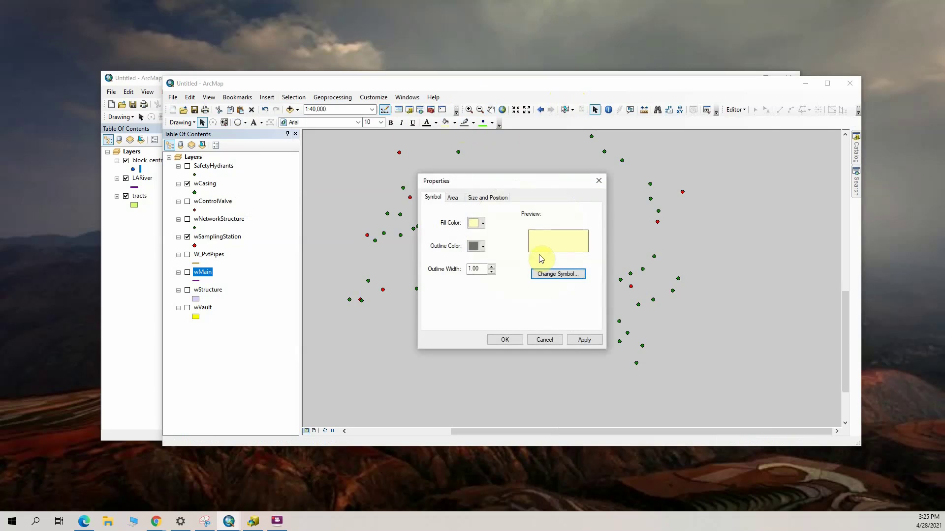
pyautogui.click(480, 225)
pyautogui.click(514, 237)
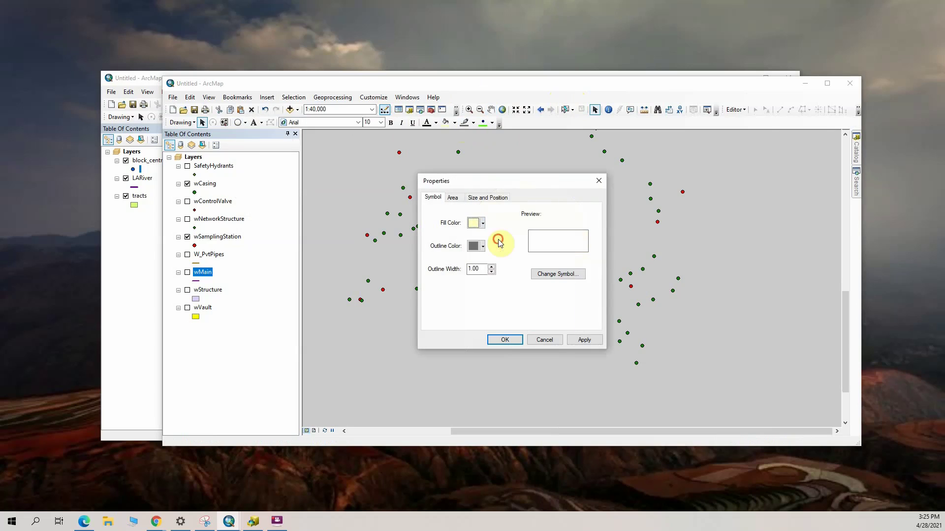
pyautogui.click(508, 339)
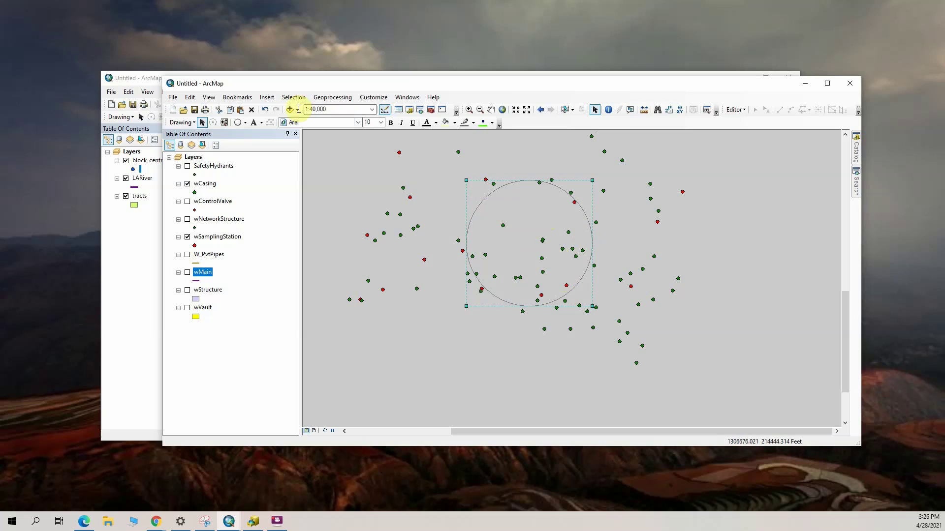
# - Use Select By Graphics to select the wCasing and wSamplingStation points inside the circle, and deselect the circle graphic
pyautogui.click(293, 98)
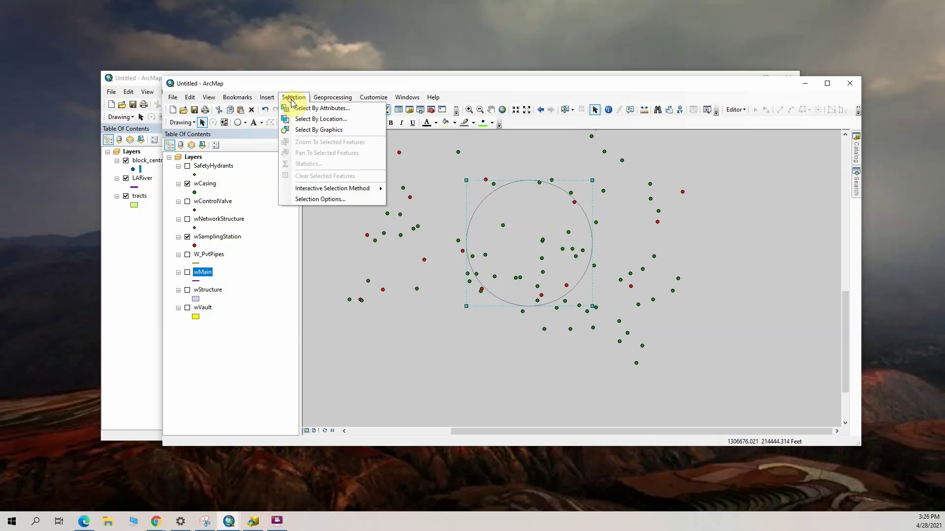
pyautogui.click(318, 131)
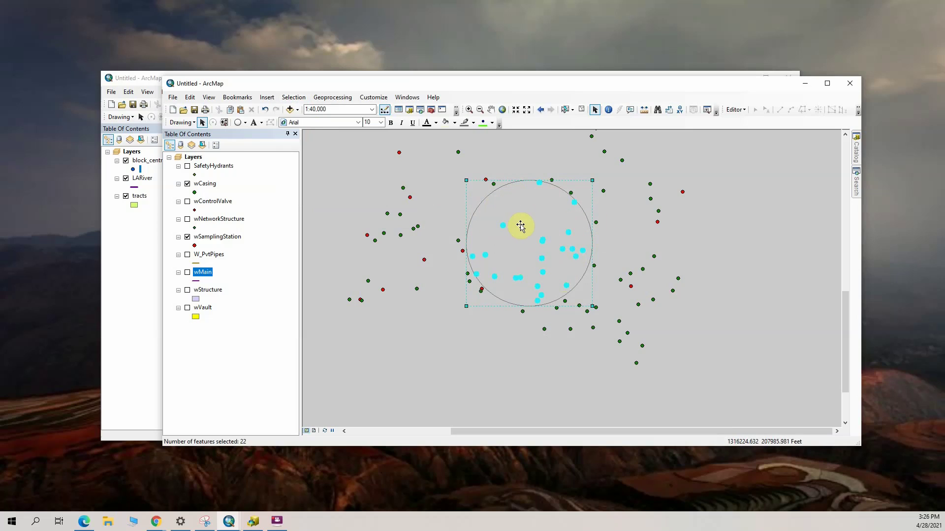
pyautogui.click(726, 215)
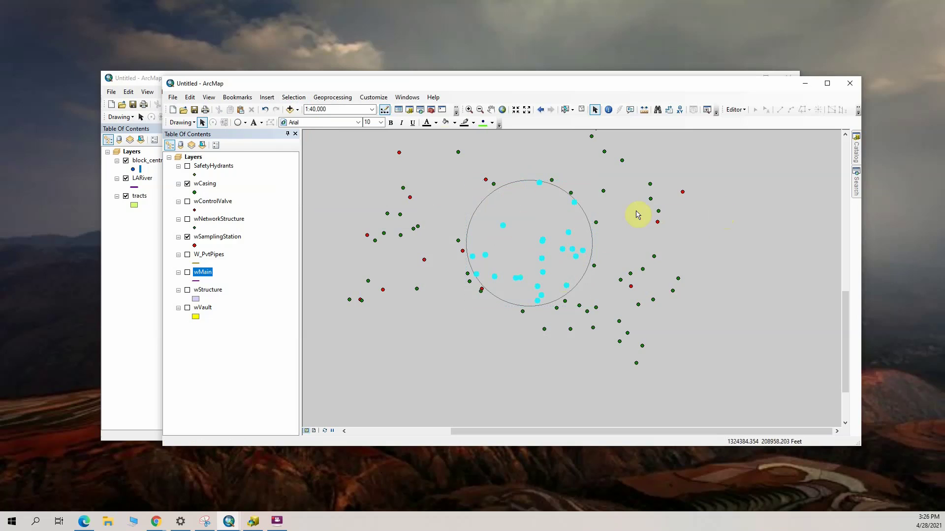
# - Clear the selected features and check the availability of Select By Graphics while the circle graphic is deselected
pyautogui.click(581, 111)
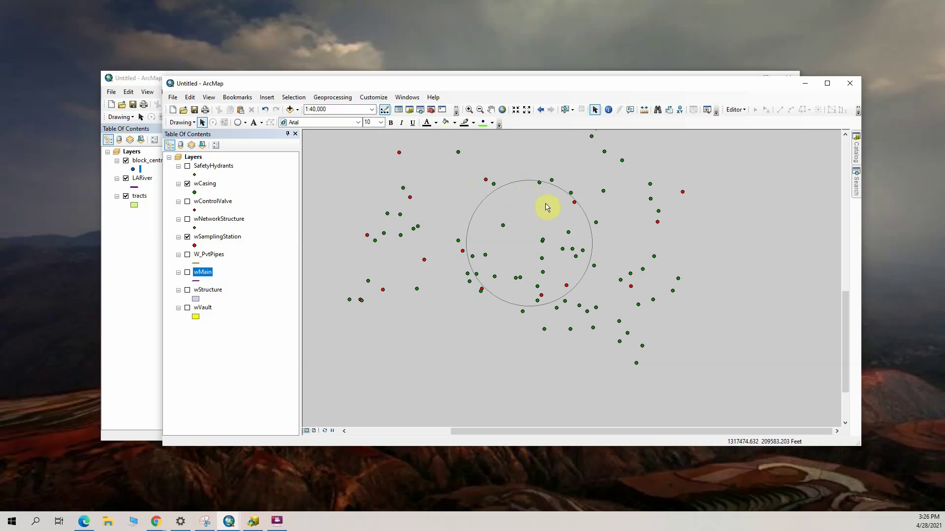
pyautogui.click(547, 224)
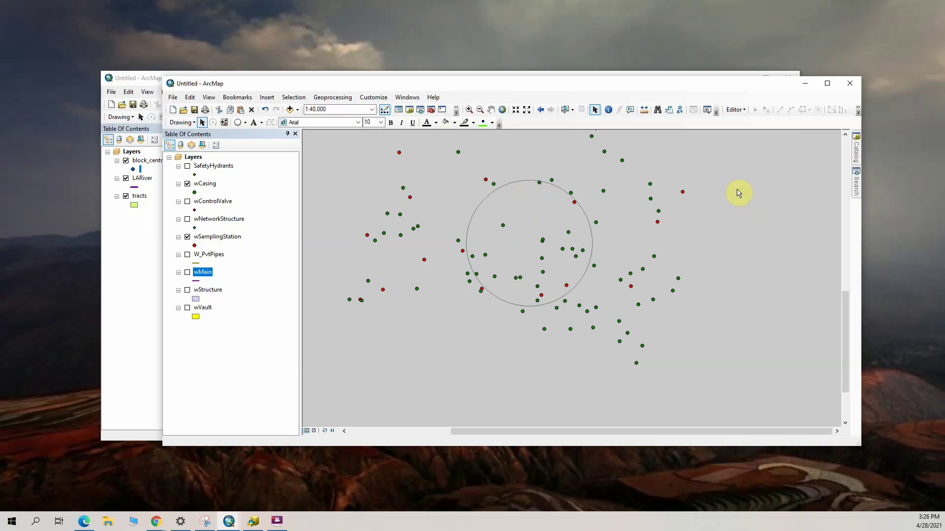
pyautogui.click(294, 97)
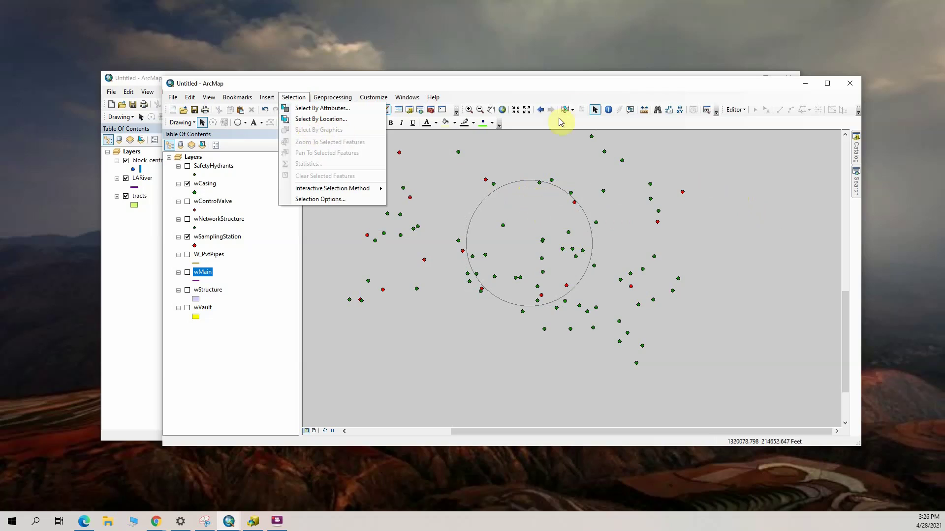
pyautogui.click(590, 89)
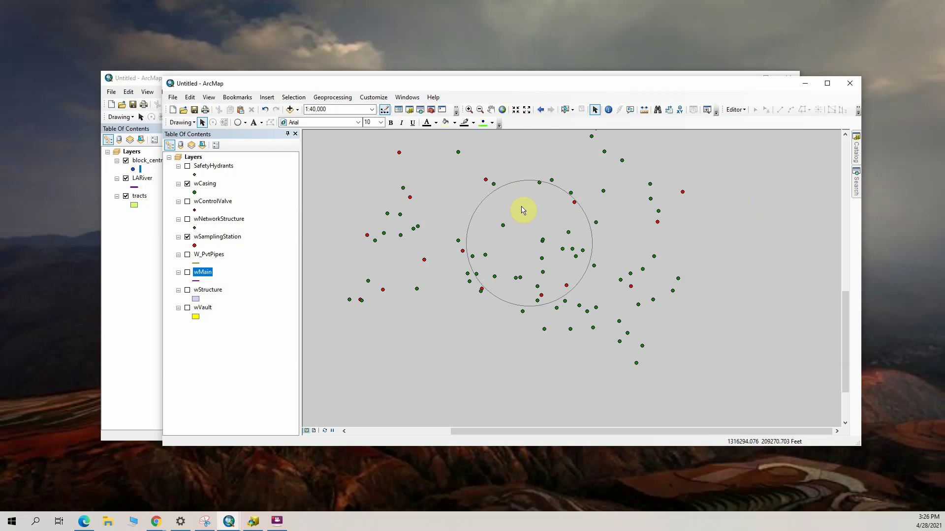
# - Select the circle graphic again and run Select By Graphics on the water points within it
pyautogui.click(545, 225)
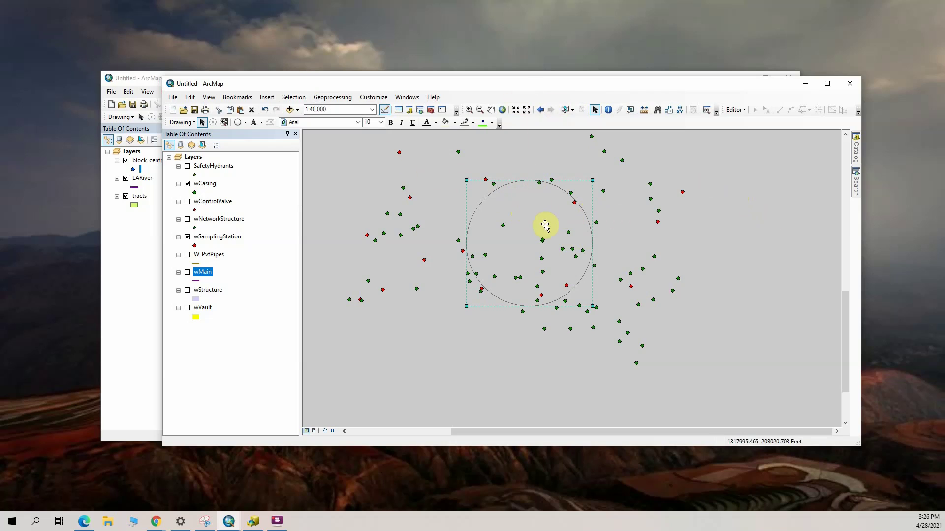
pyautogui.click(287, 100)
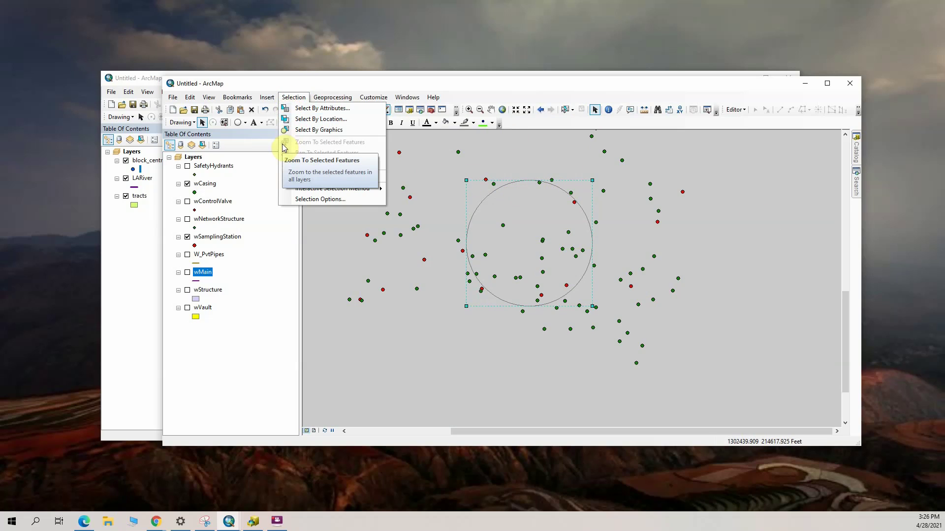
pyautogui.click(327, 130)
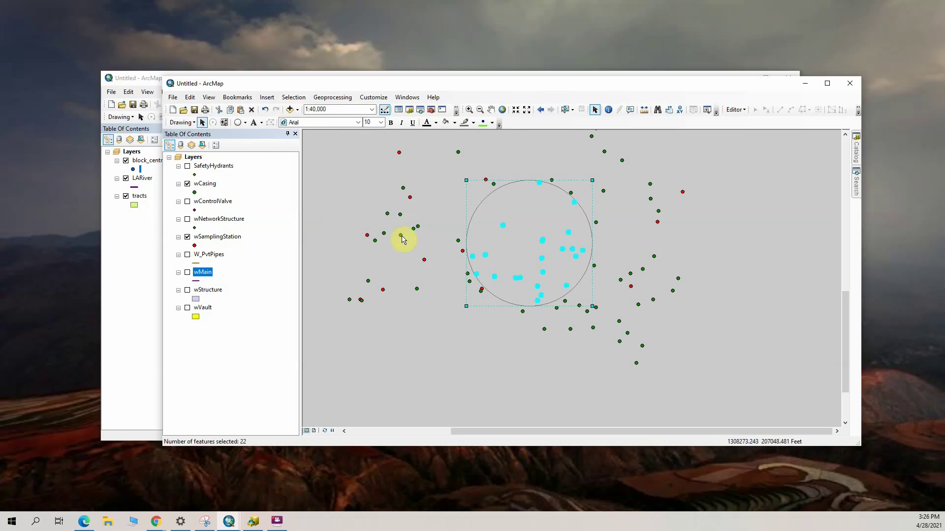